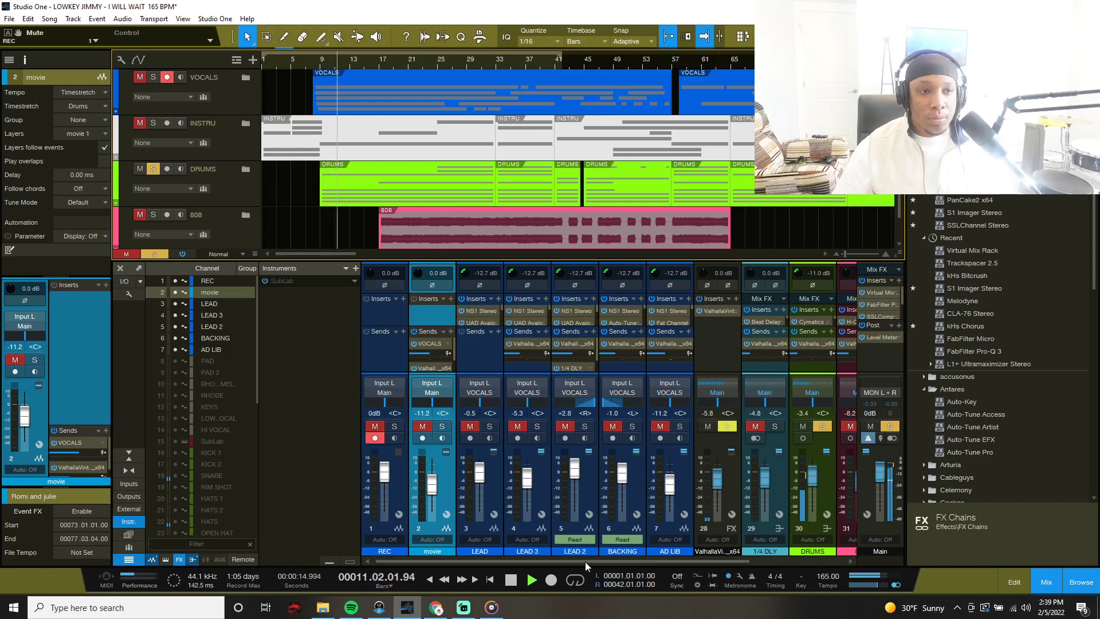
- Expand the DRUMS folder track and hide the mixer to show its individual drum tracks in the arrangement
drag(585, 561, 751, 564)
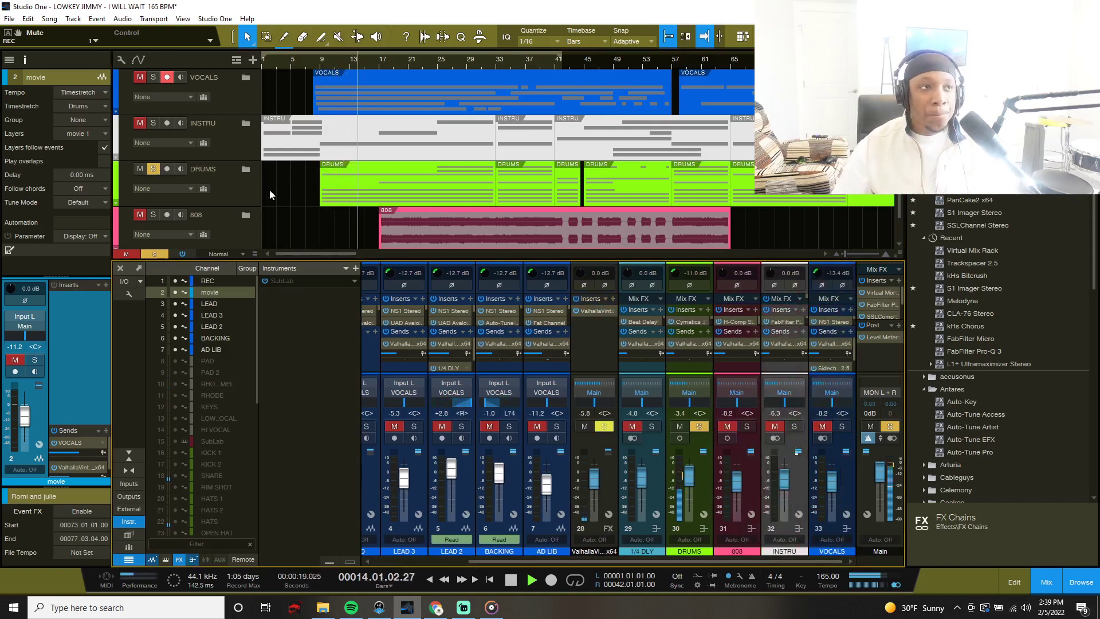
click(246, 169)
scroll(309, 182, down, 2)
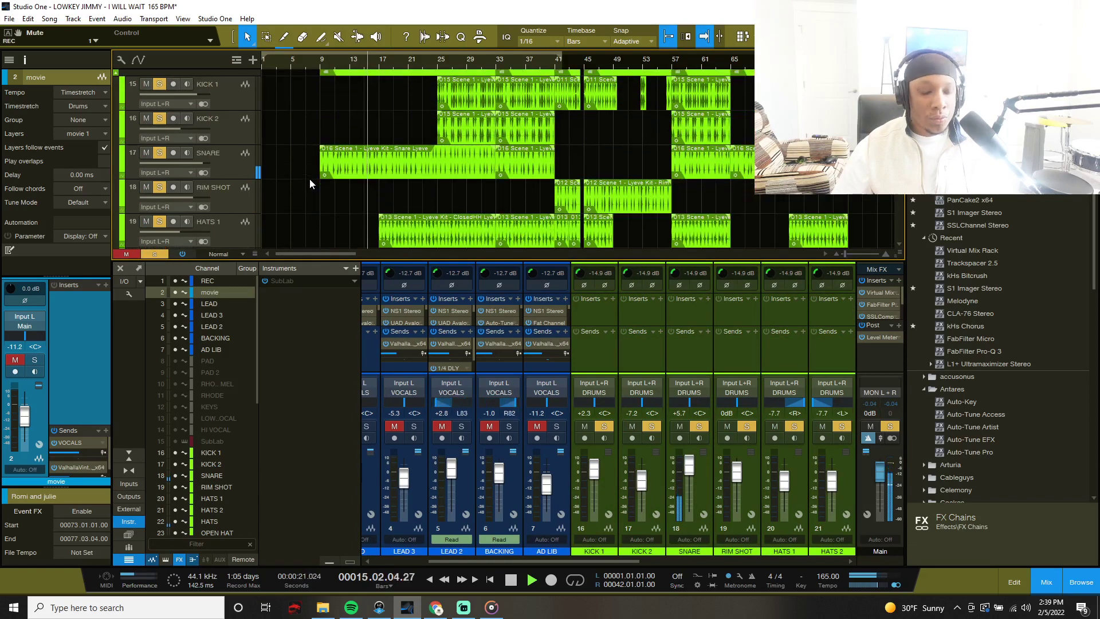
key(F3)
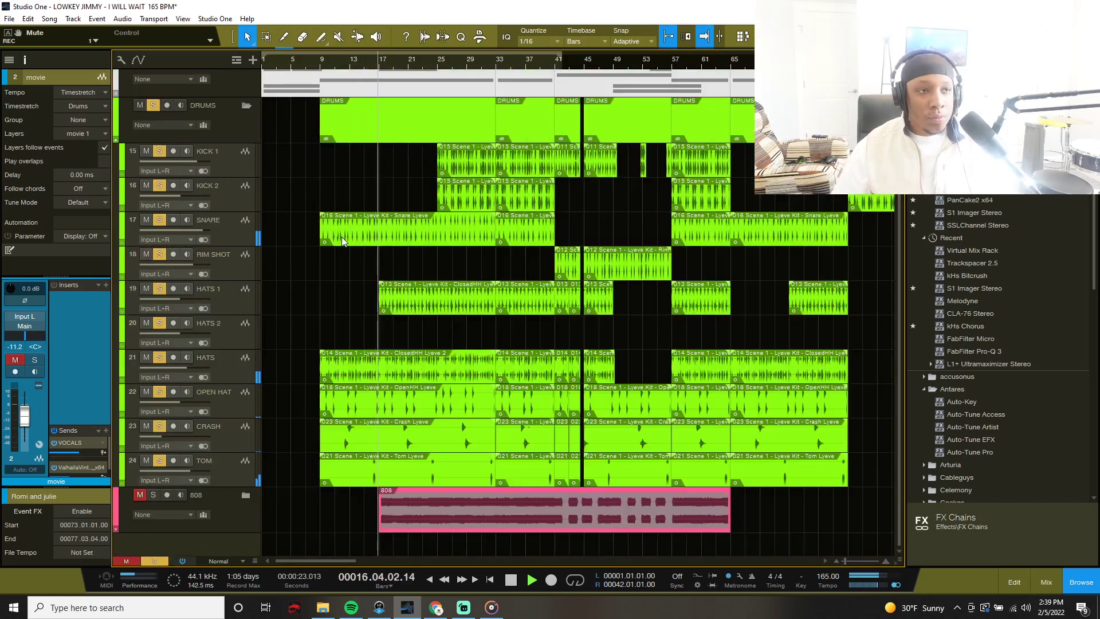
- Stop playback, move the playhead to bar 25 where the kicks start, and play the soloed drums from there
key(space)
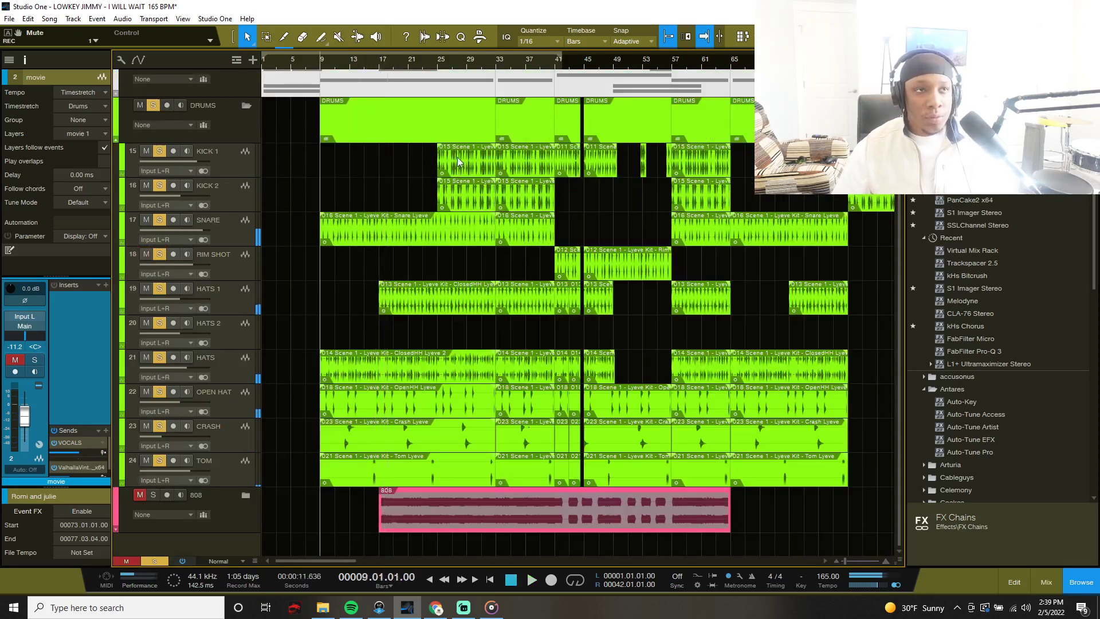
click(439, 67)
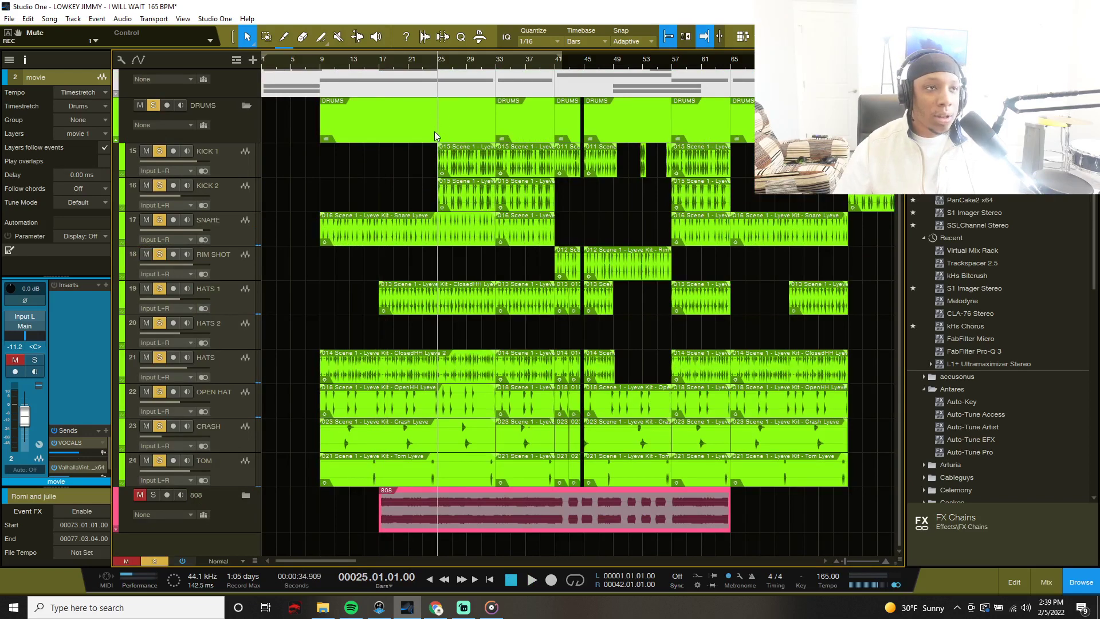
key(space)
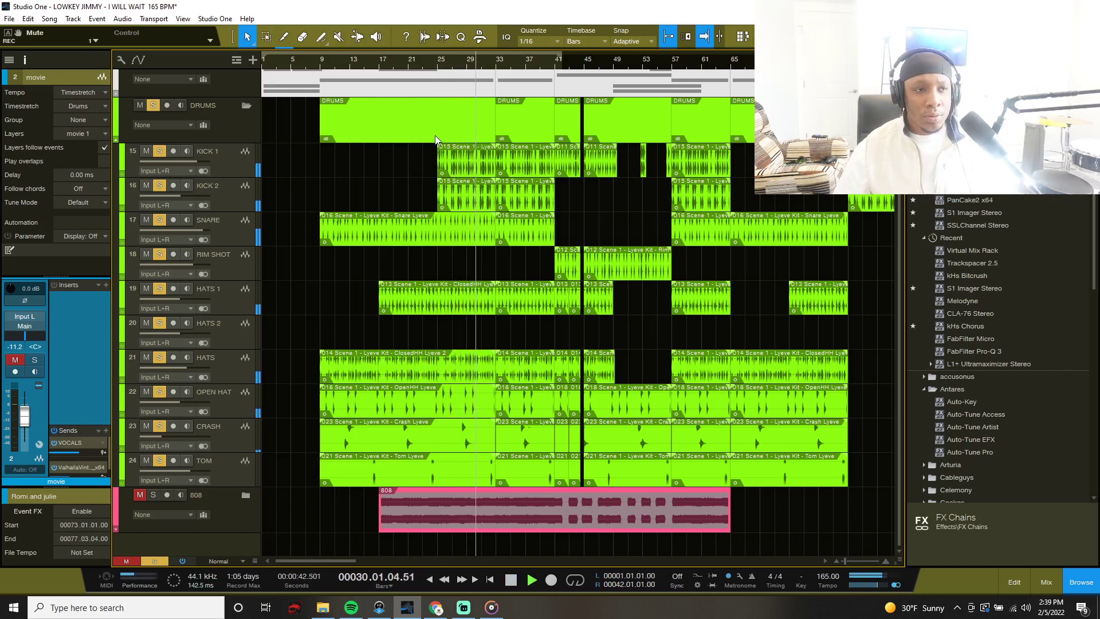
key(space)
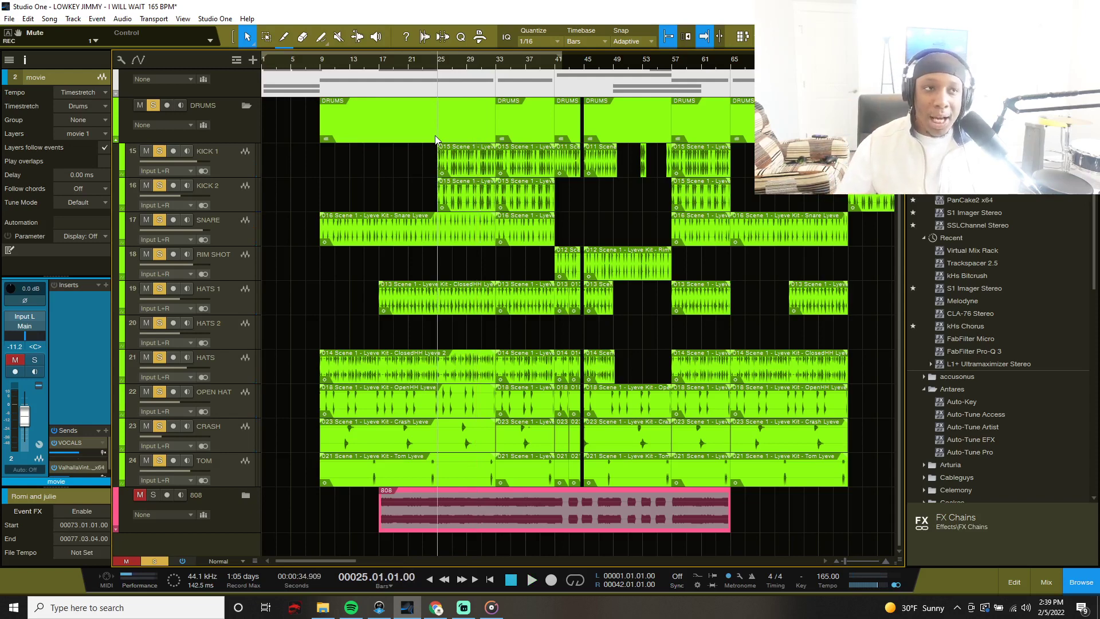
- Show the mixer's drum channels again and play the drums from bar 25 to check the kick and snare levels
key(F3)
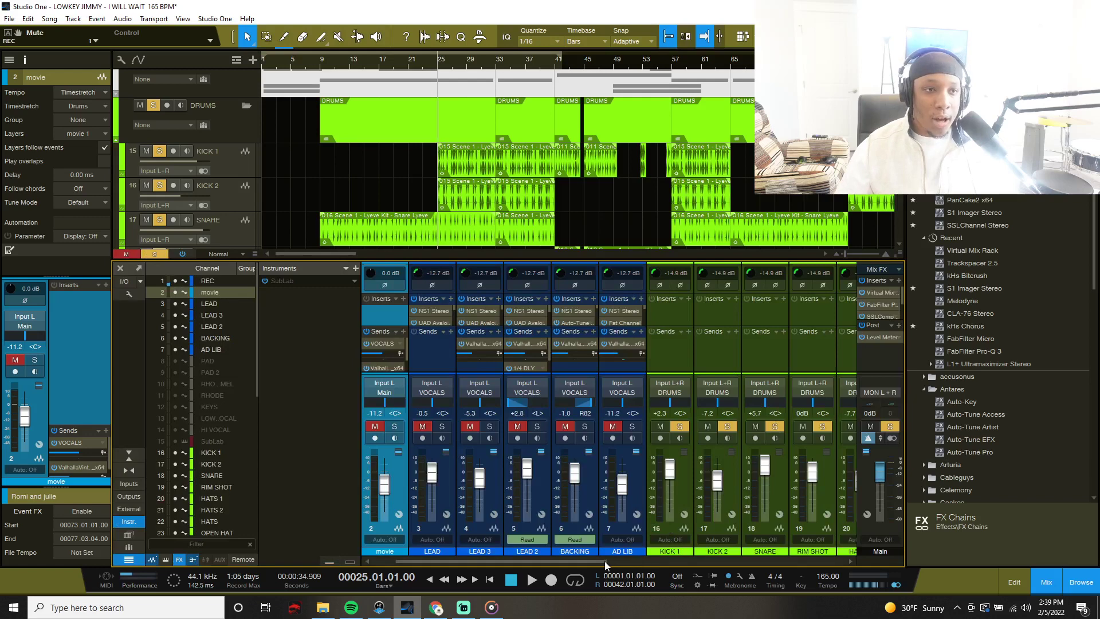
drag(604, 564, 722, 563)
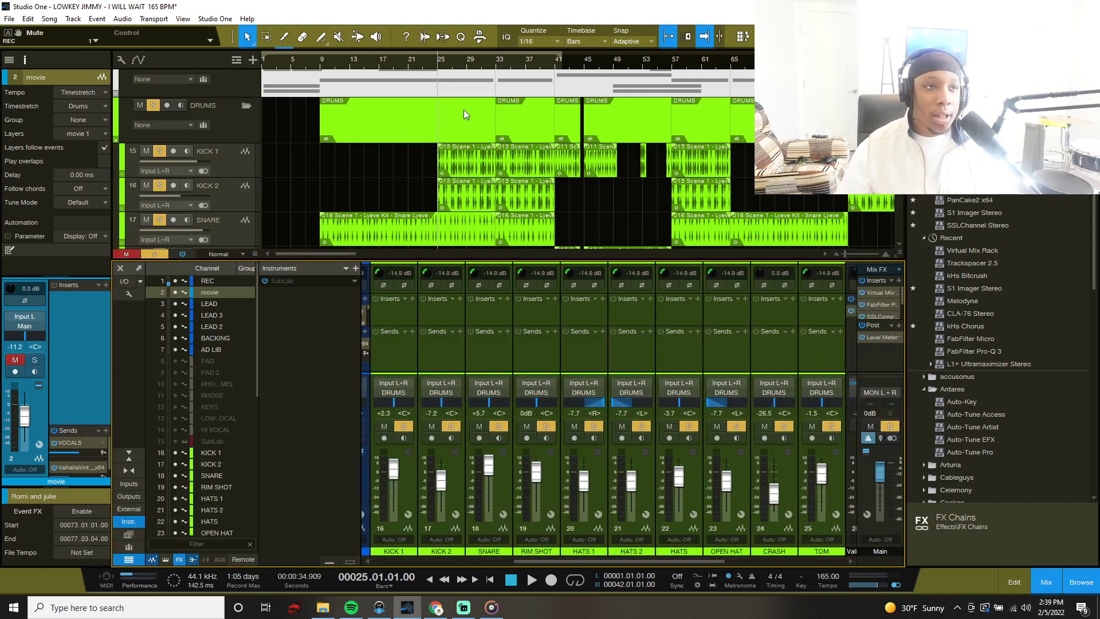
key(space)
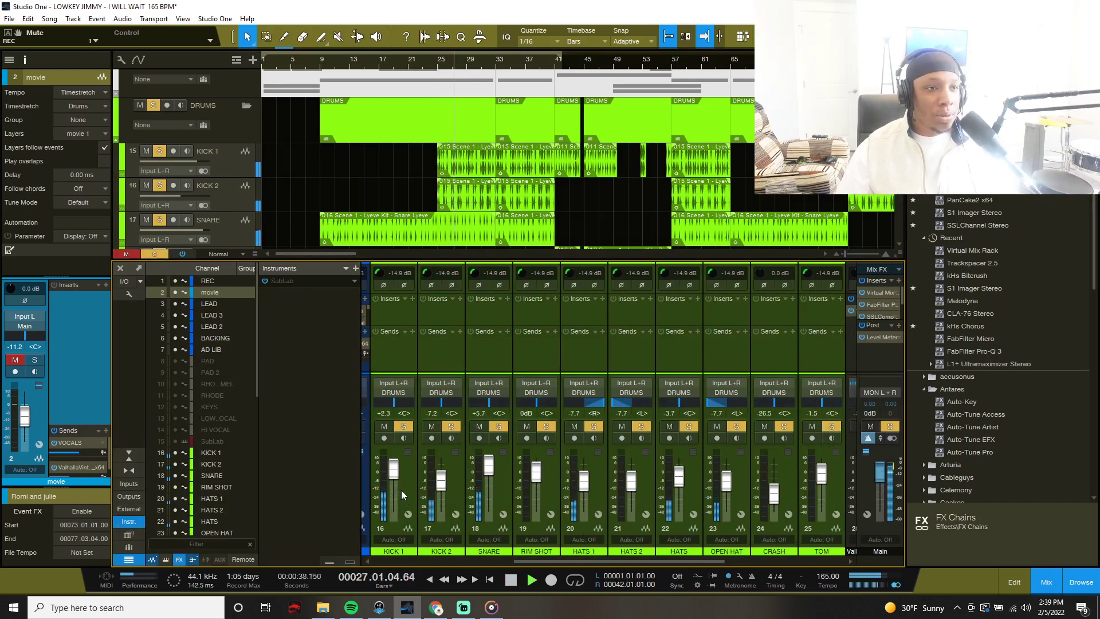
click(484, 497)
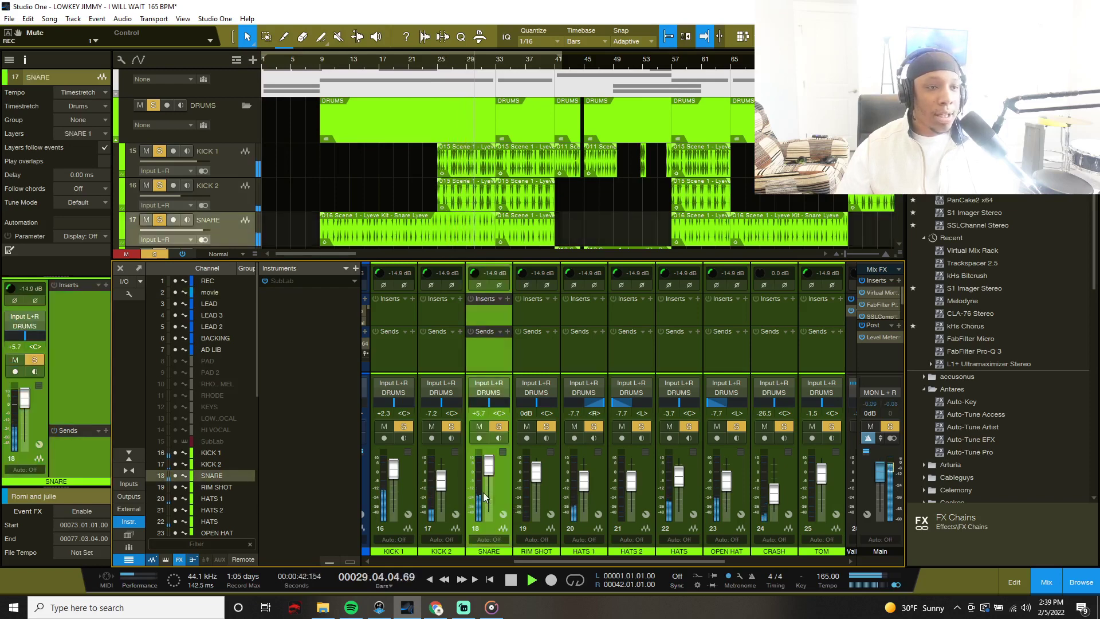
key(space)
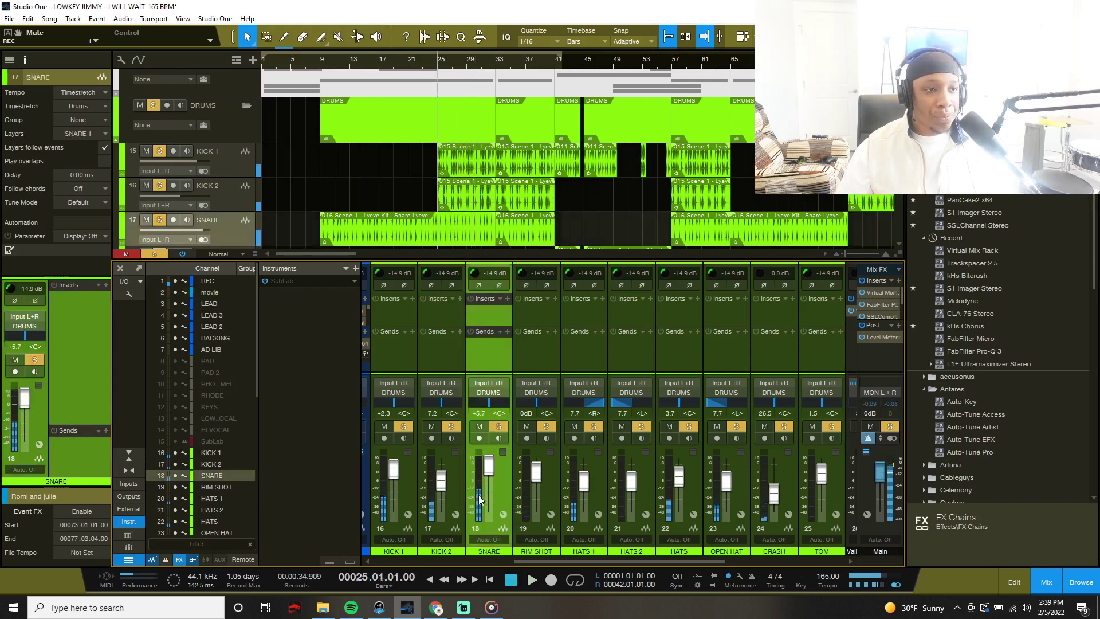
- Mute every drum channel except KICK 1, from KICK 2 through TOM, and play KICK 1 alone from bar 25
click(410, 496)
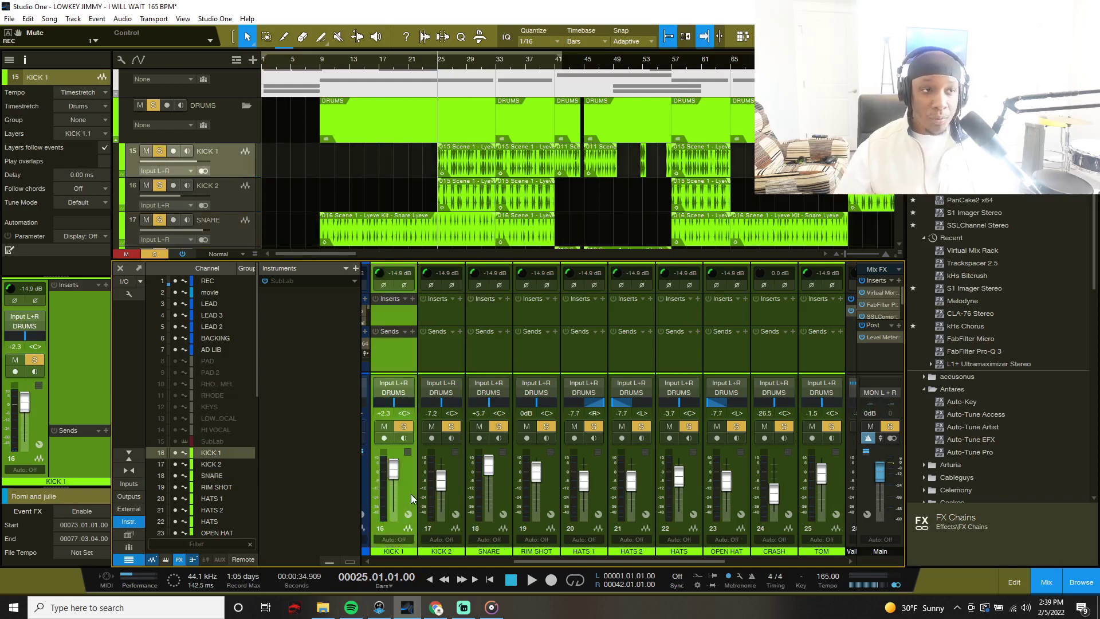
click(432, 426)
click(479, 426)
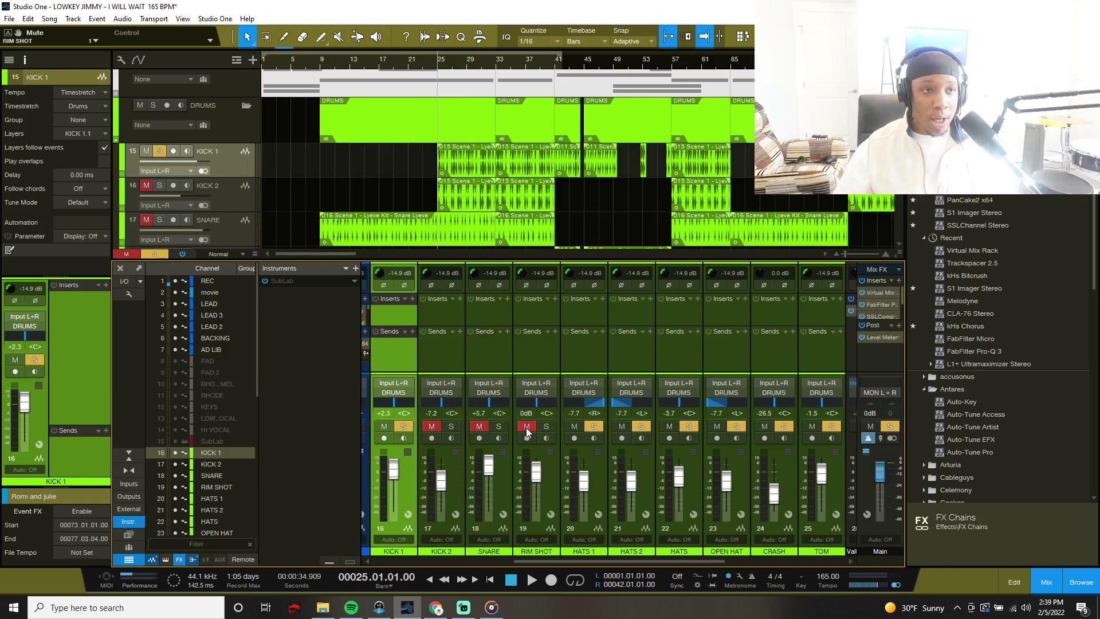
key(space)
click(622, 426)
click(669, 426)
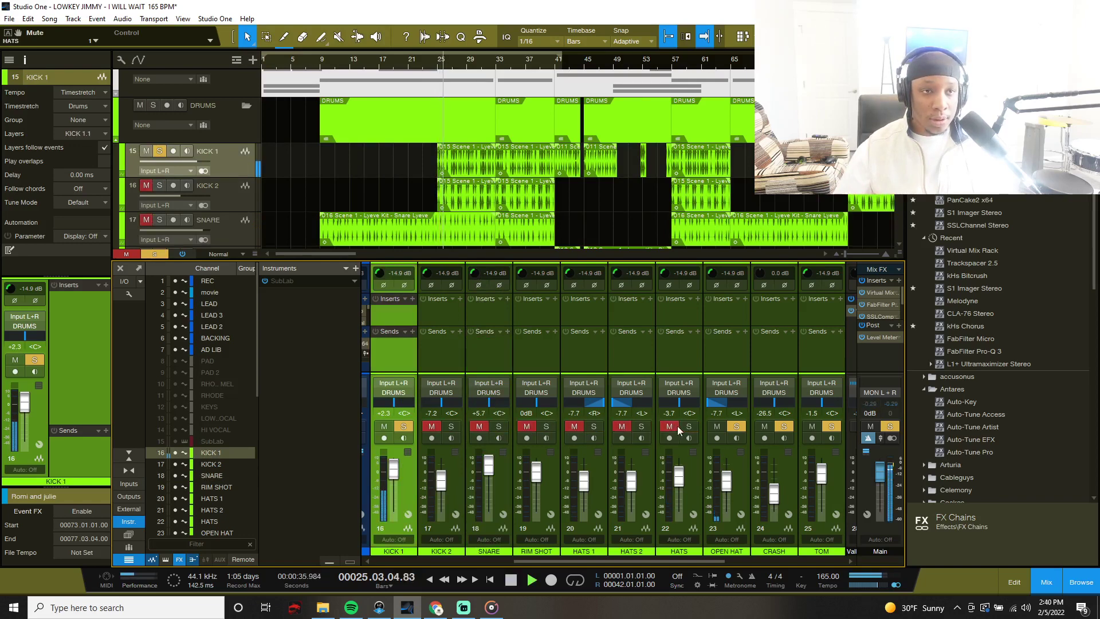
click(717, 426)
click(764, 426)
click(811, 427)
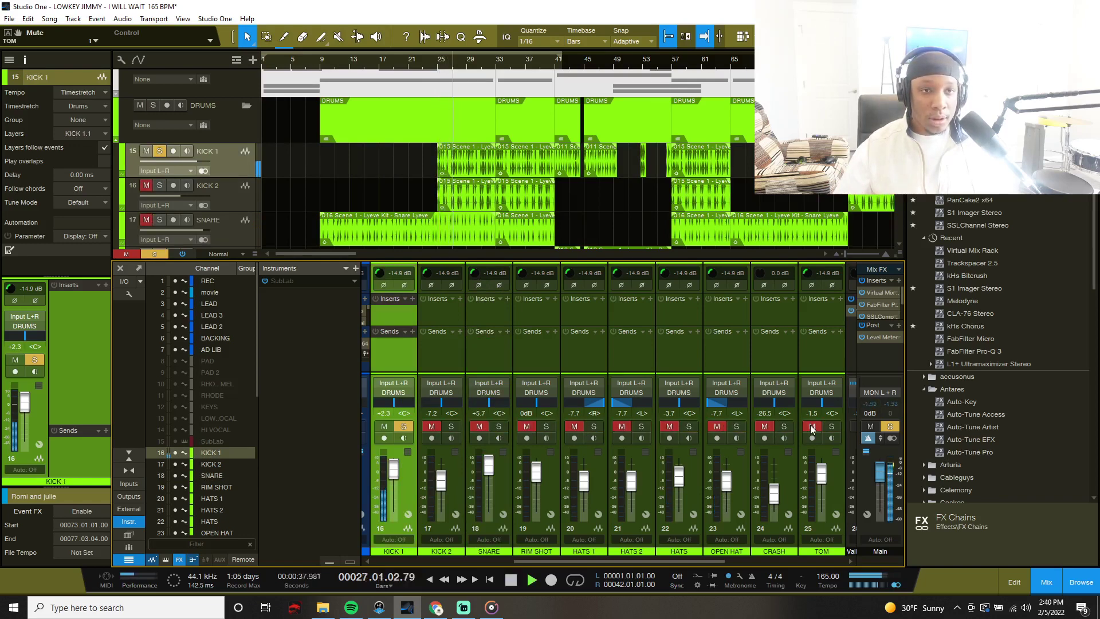
key(space)
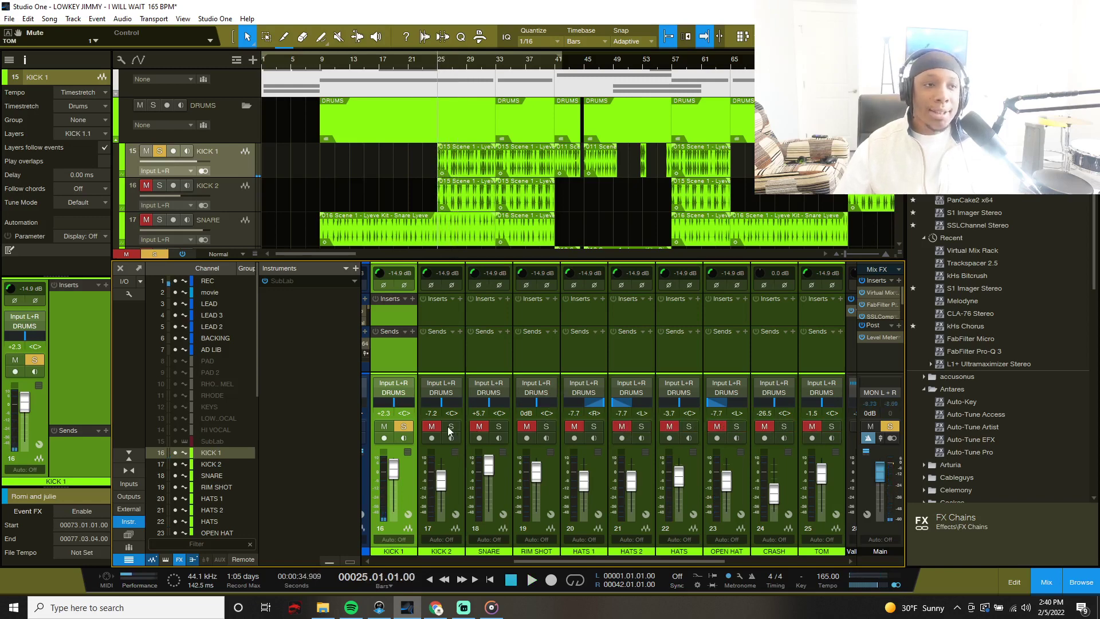
- Solo SNARE and play it with KICK 1 from bar 25, bringing KICK 2 back in before stopping
click(498, 429)
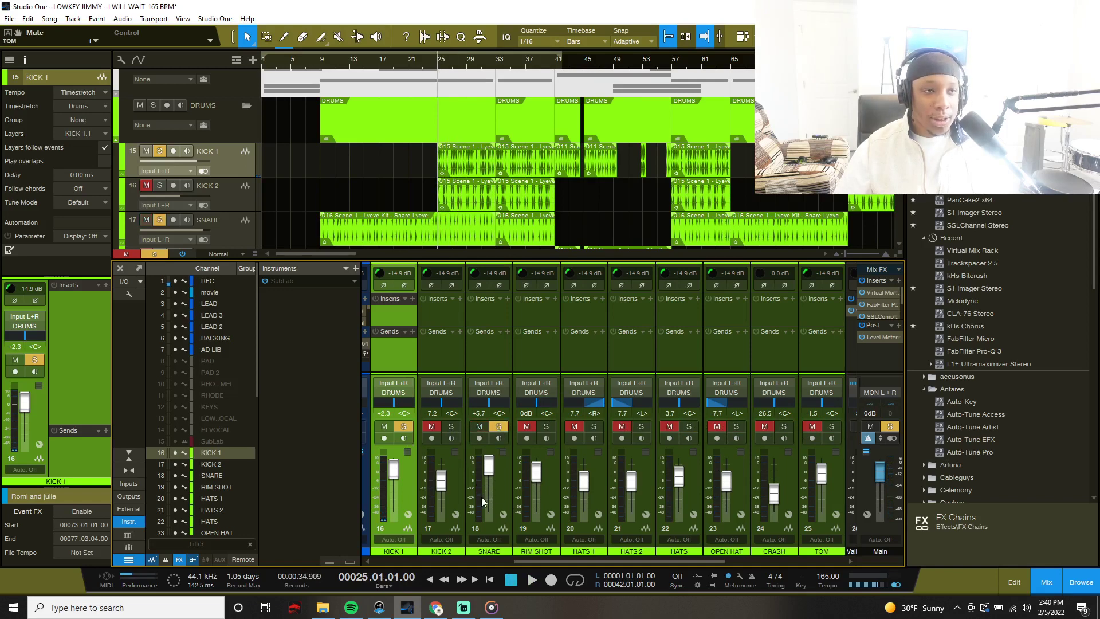
key(space)
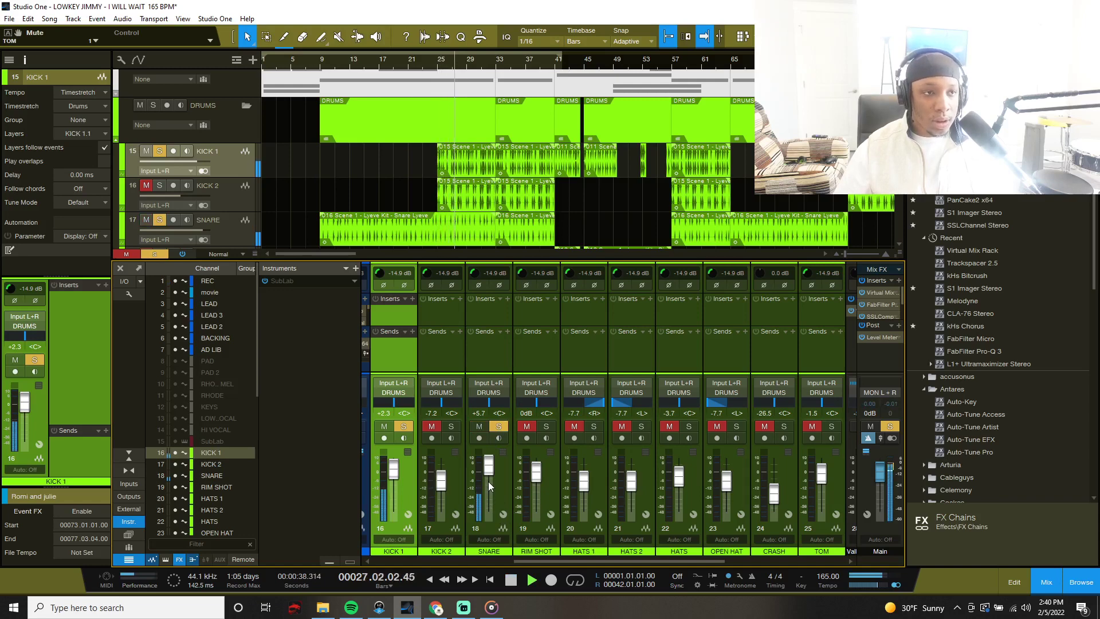
click(432, 428)
key(space)
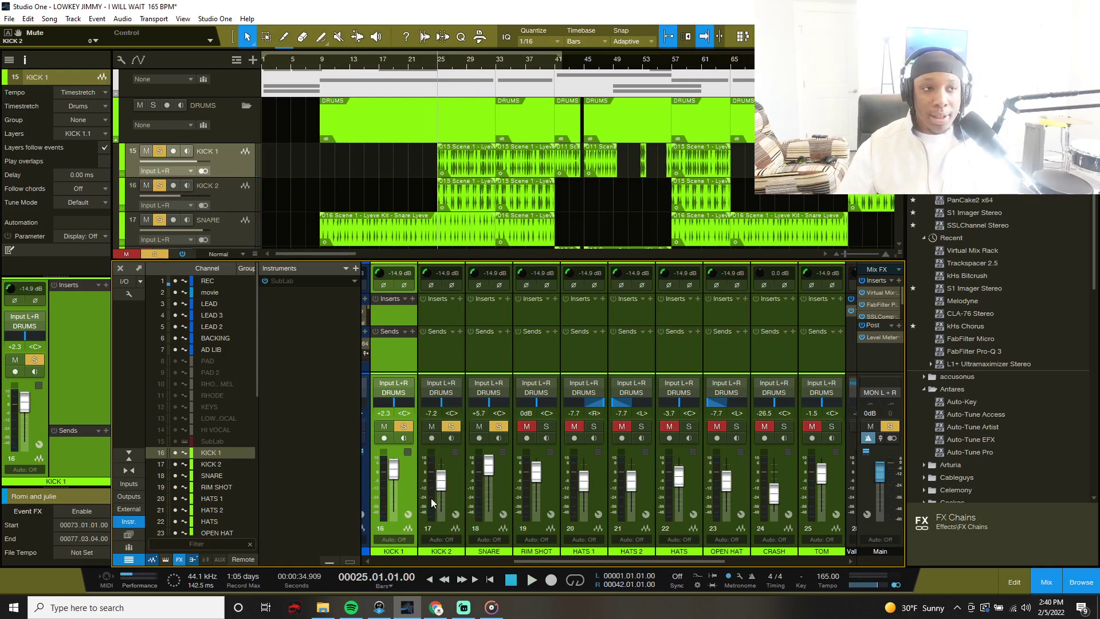
- Mute SNARE and play KICK 1 and KICK 2 together from bar 25 to compare their levels
click(449, 500)
key(space)
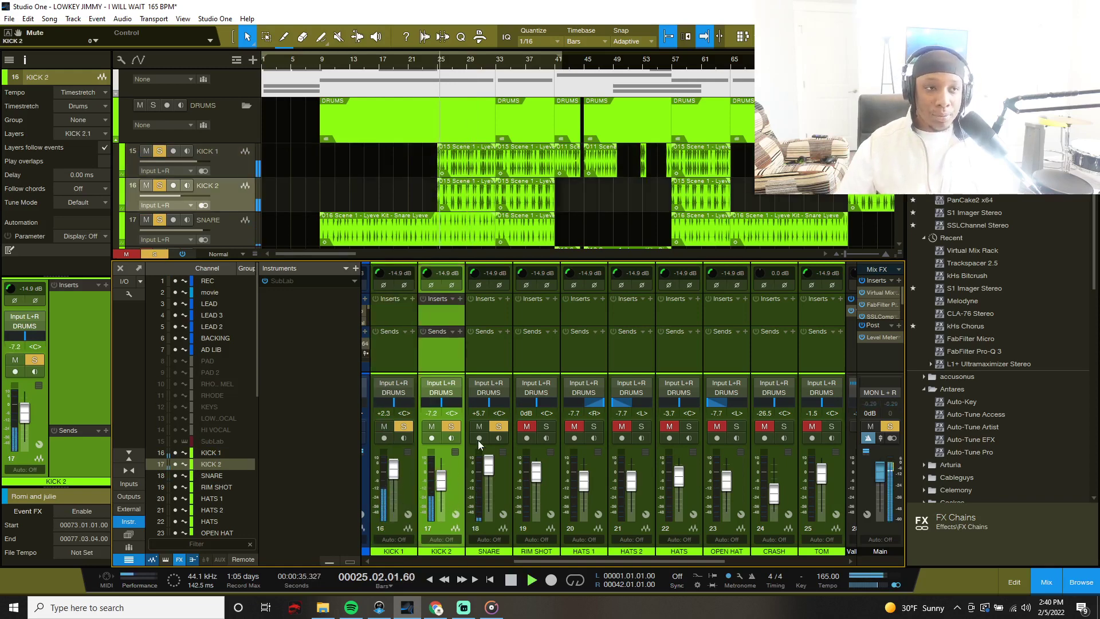
click(478, 427)
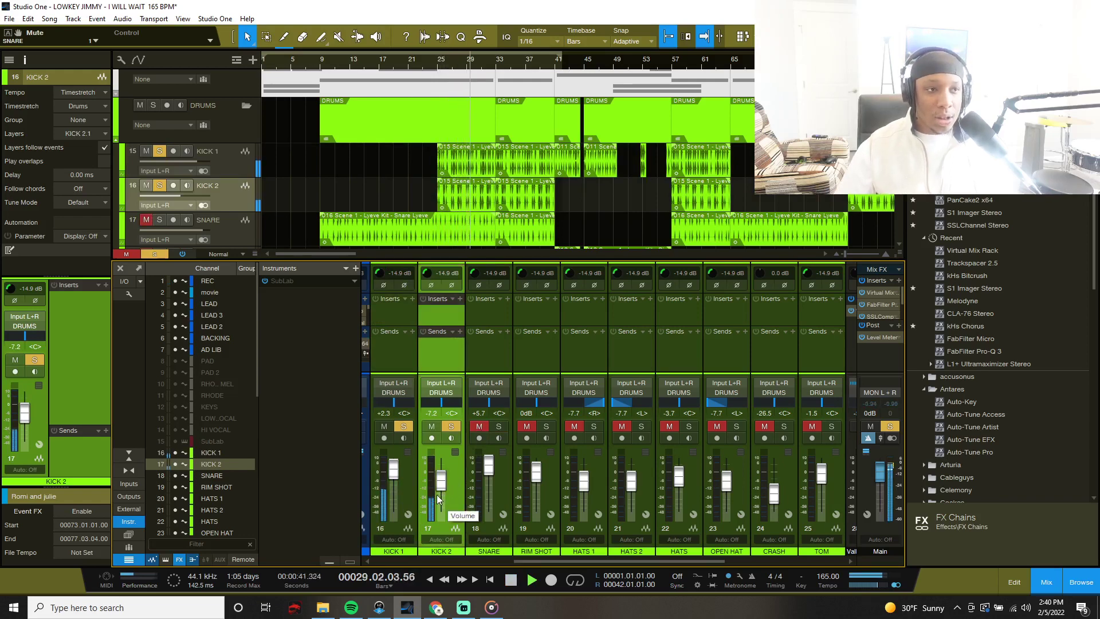
key(space)
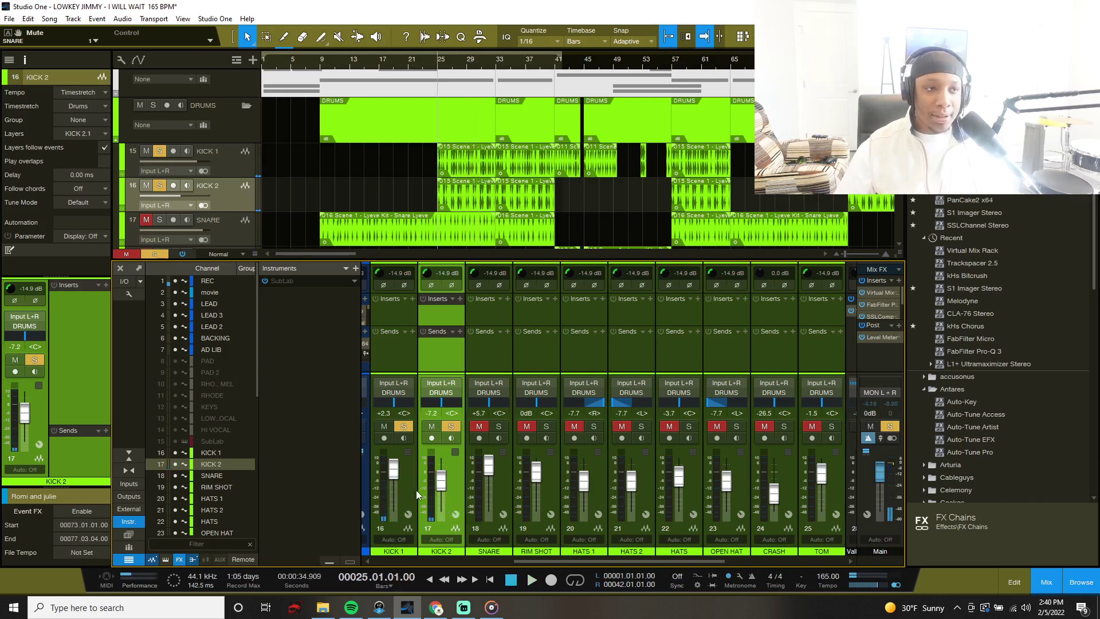
key(space)
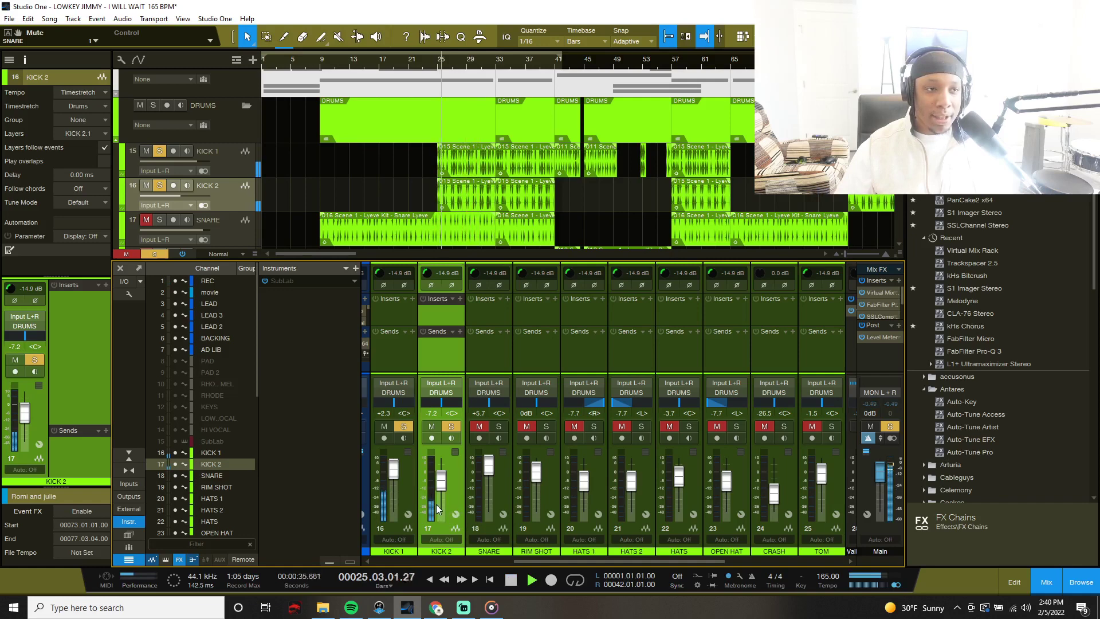
key(space)
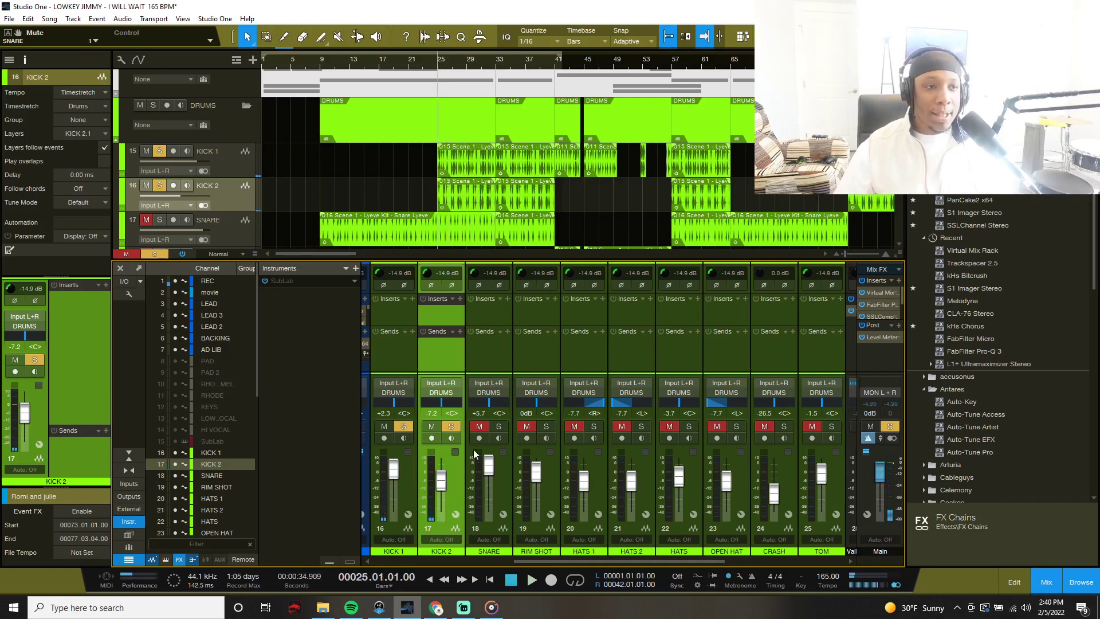
- Solo the SNARE, HATS 1, HATS 2 and HATS channels alongside the two kicks
click(499, 426)
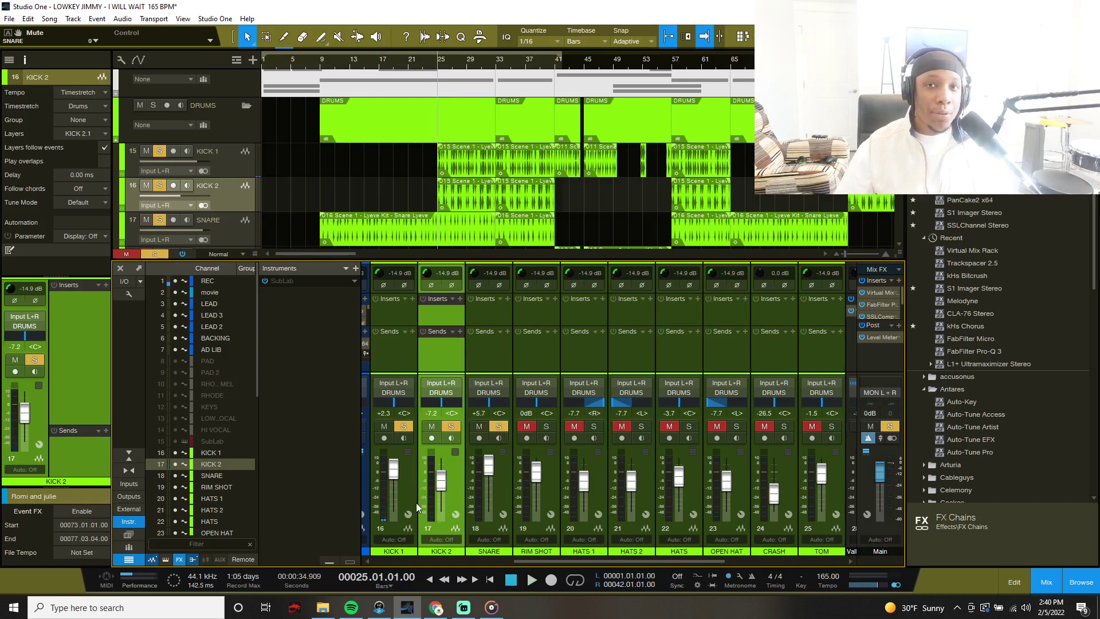
click(593, 429)
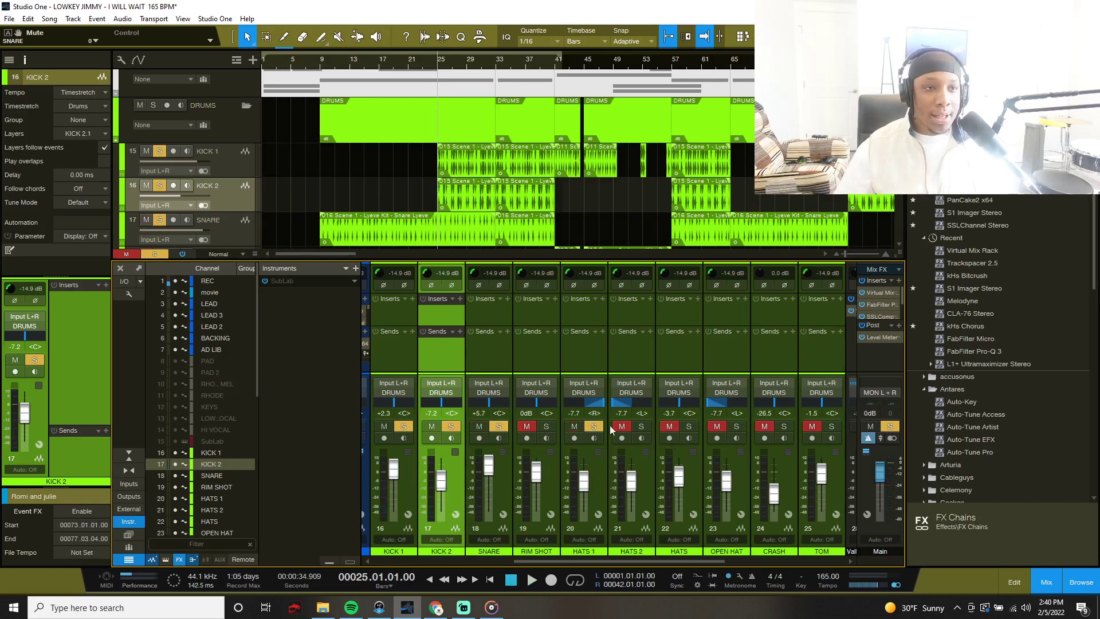
click(642, 427)
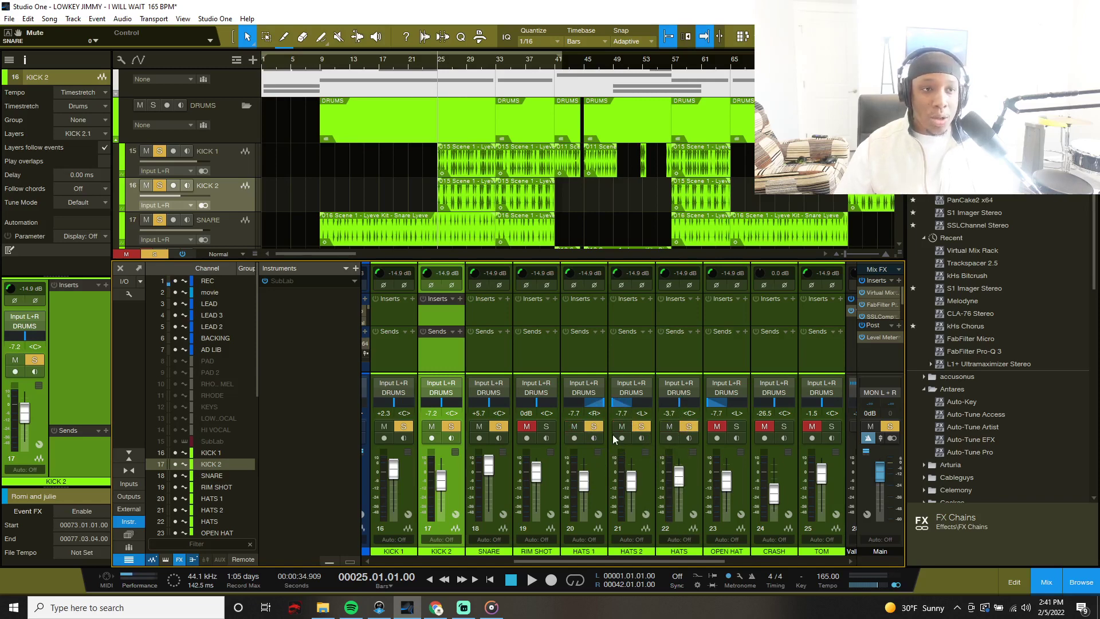
- Mute SNARE, KICK 2 and KICK 1, and play only the hi-hat channels from bar 25
click(478, 426)
click(431, 426)
click(393, 428)
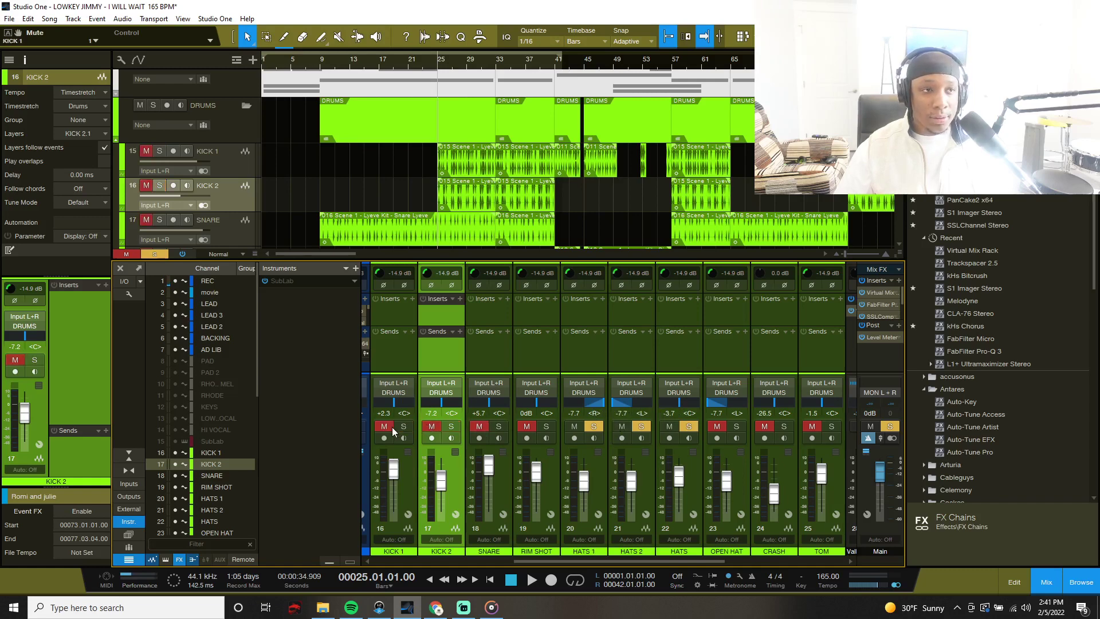
key(space)
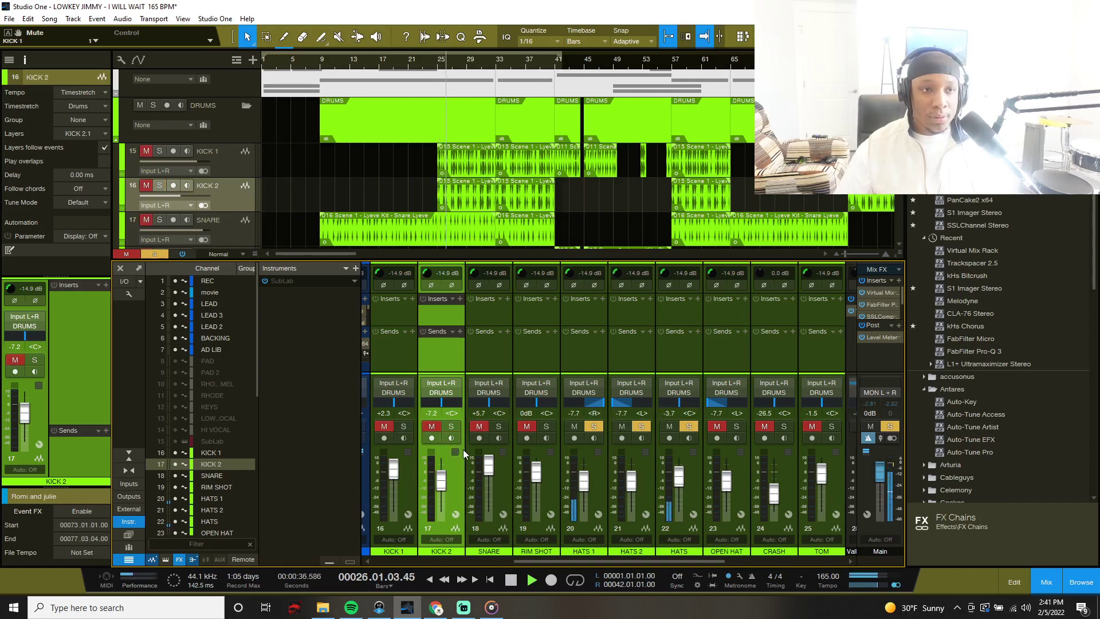
- Stop playback and delete the empty HATS 2 track from the DRUMS folder
scroll(568, 163, down, 3)
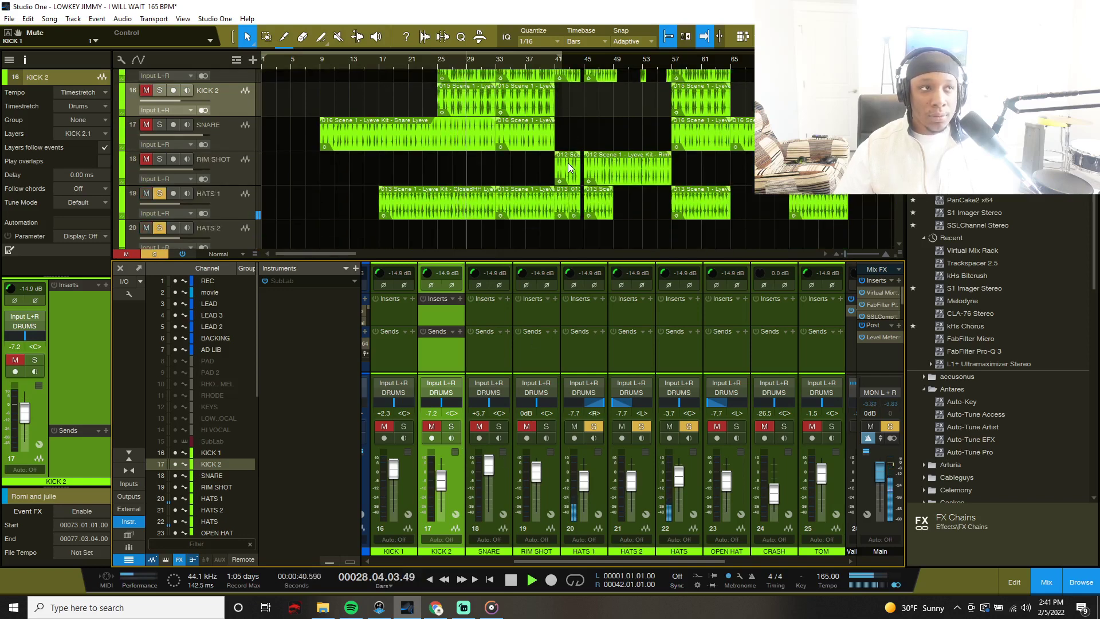
scroll(568, 162, down, 3)
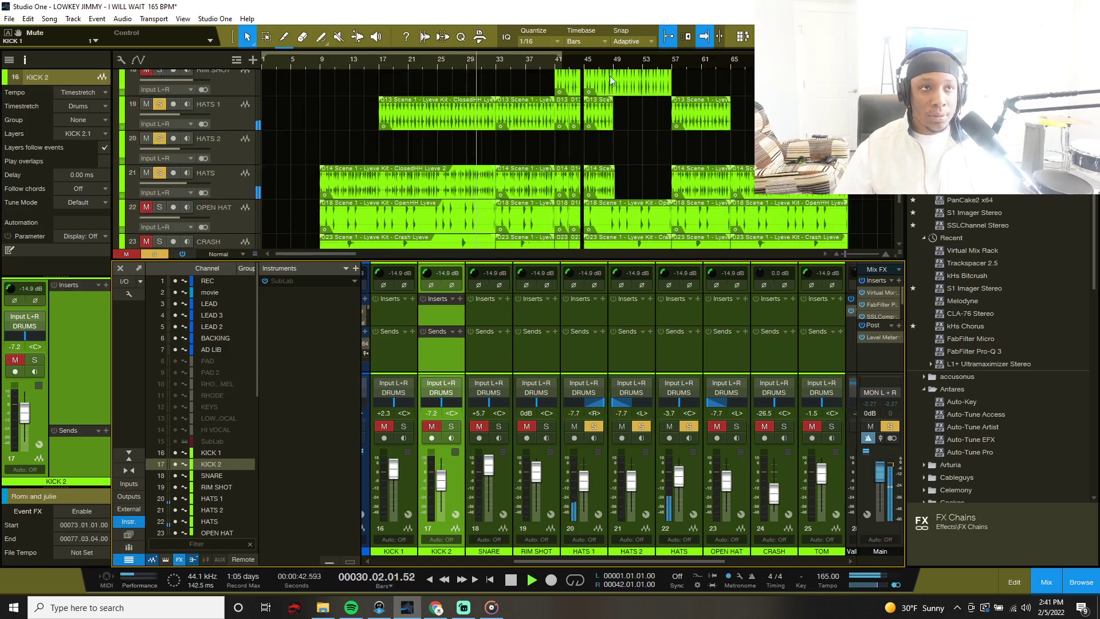
mouse_move(610, 62)
mouse_down()
mouse_move(611, 79)
mouse_move(600, 56)
mouse_up()
click(245, 145)
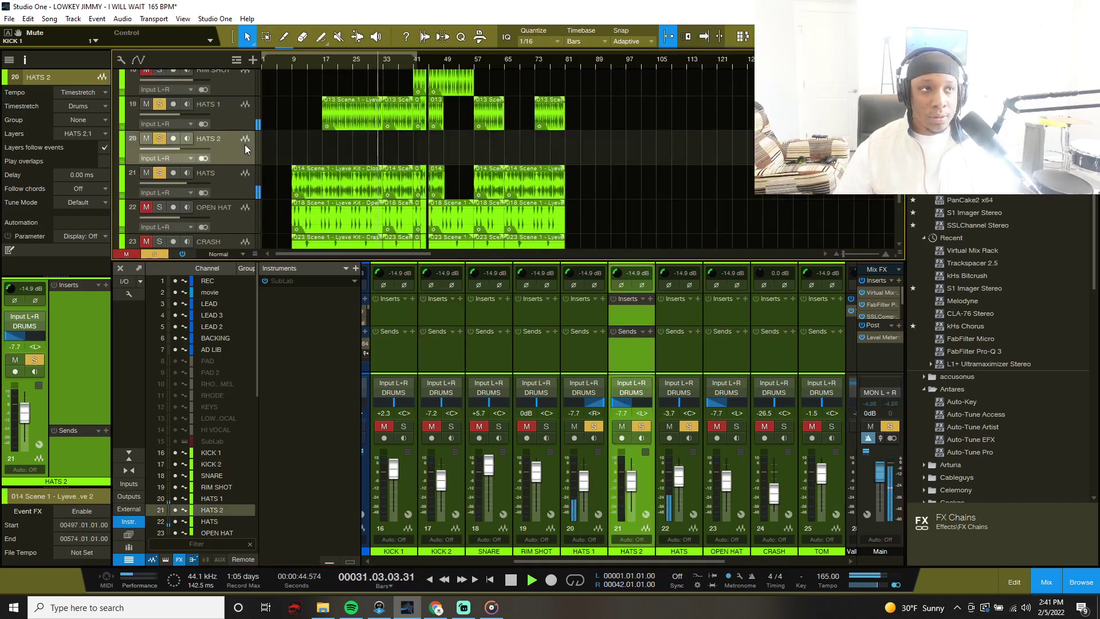
key(space)
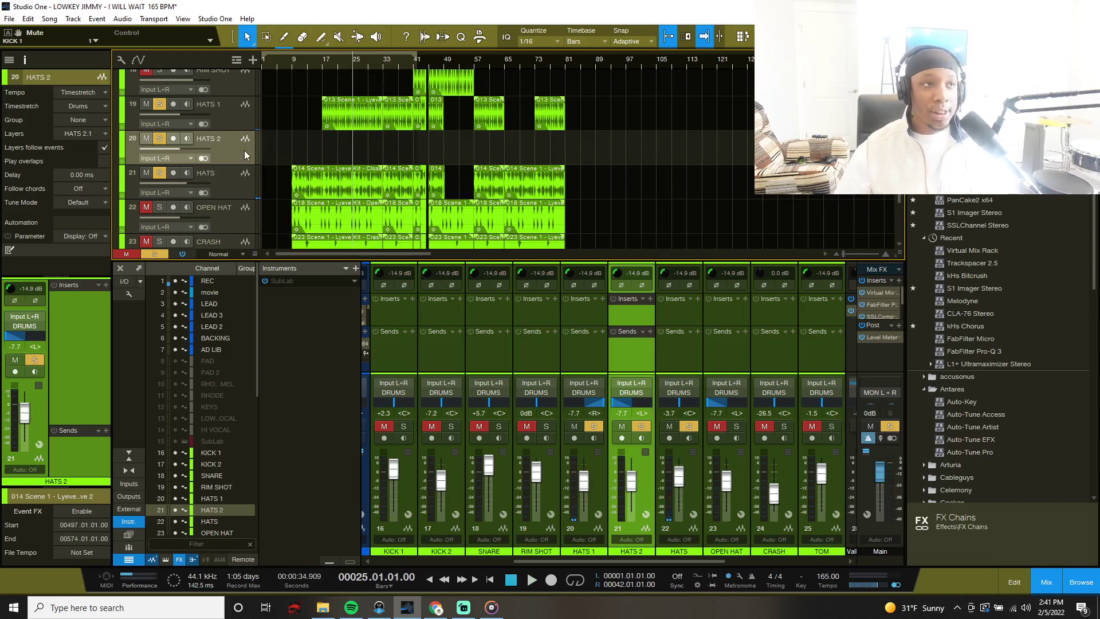
key(Delete)
scroll(323, 169, up, 3)
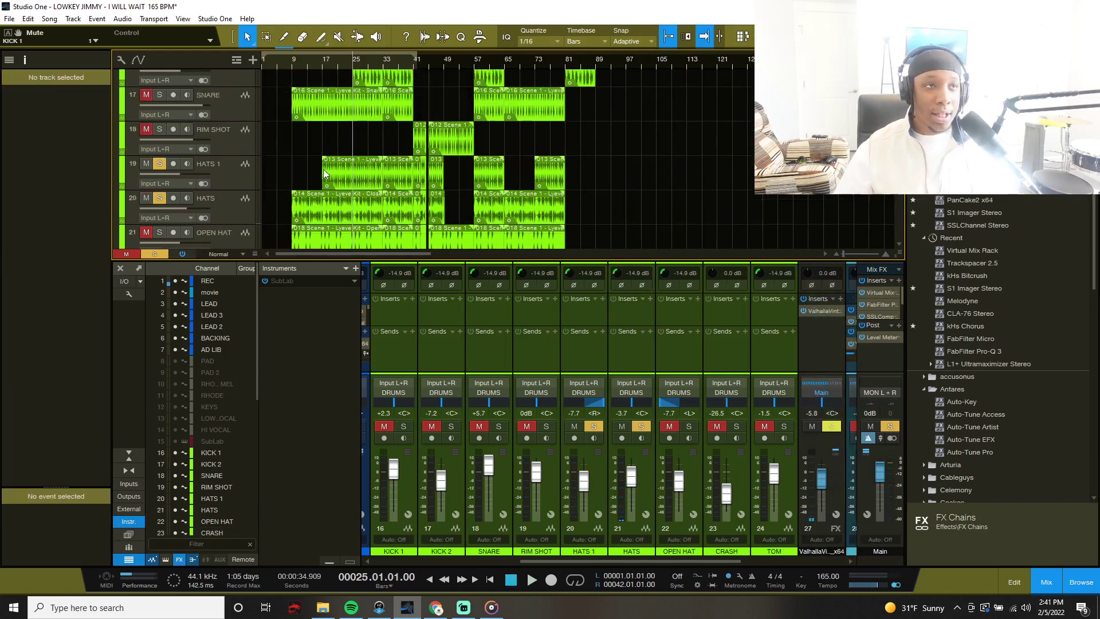
- Play HATS 1 and HATS together from bar 25 to review their levels and panning, dismissing the update notification
scroll(345, 171, down, 3)
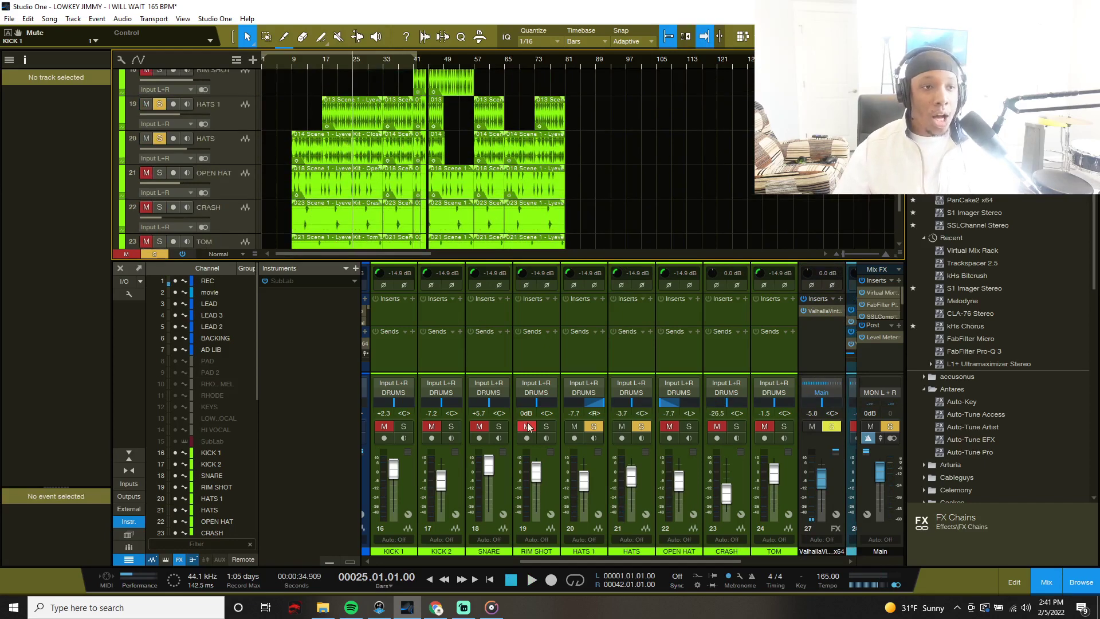
key(space)
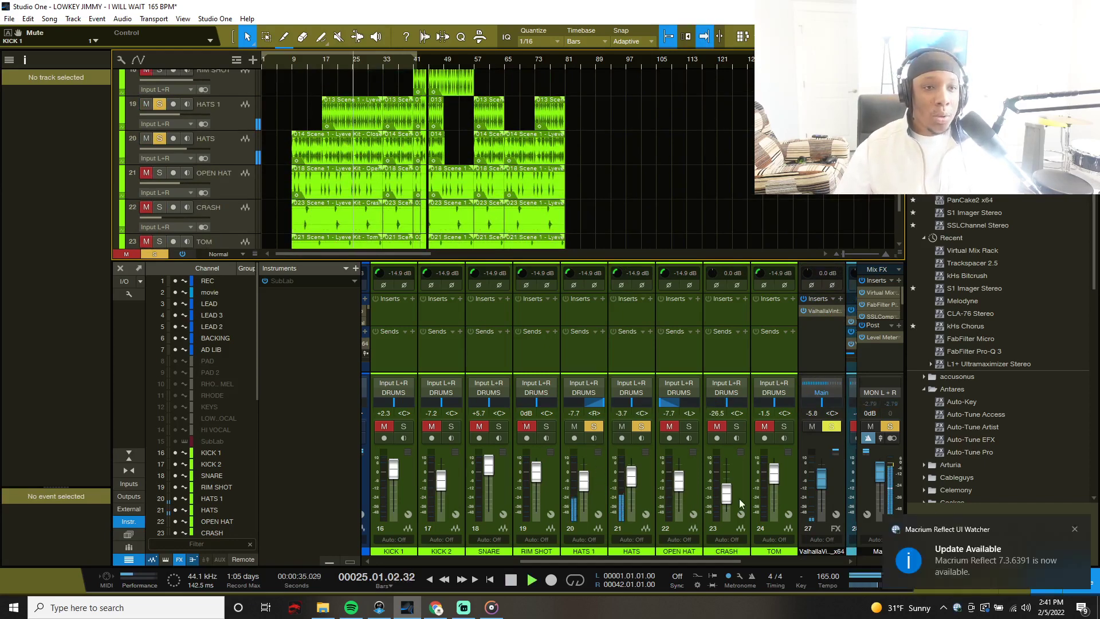
click(1075, 530)
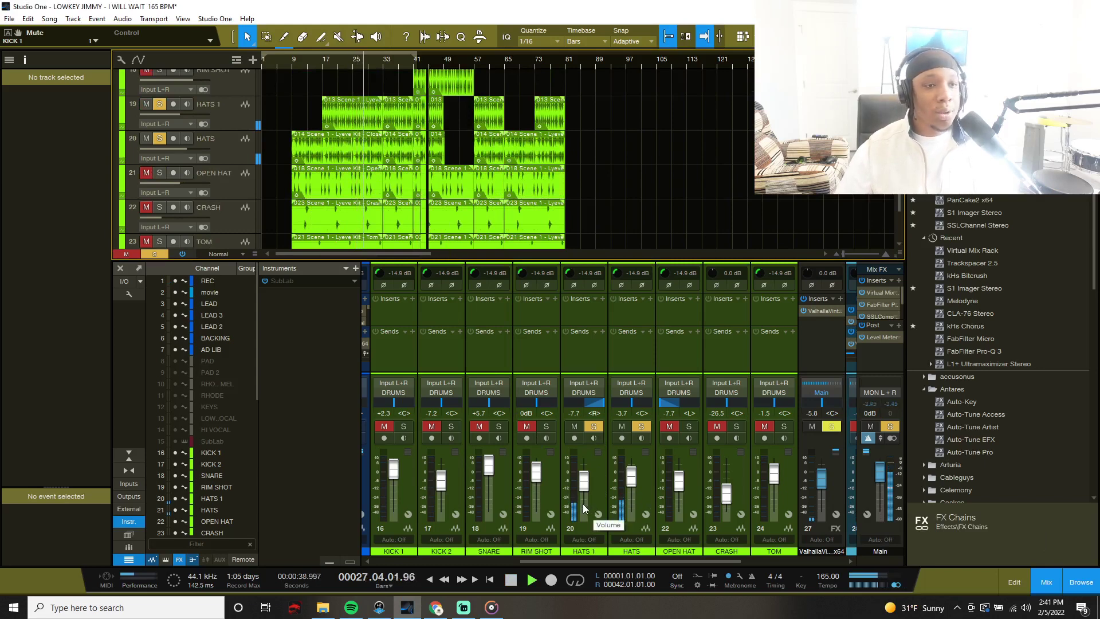
key(space)
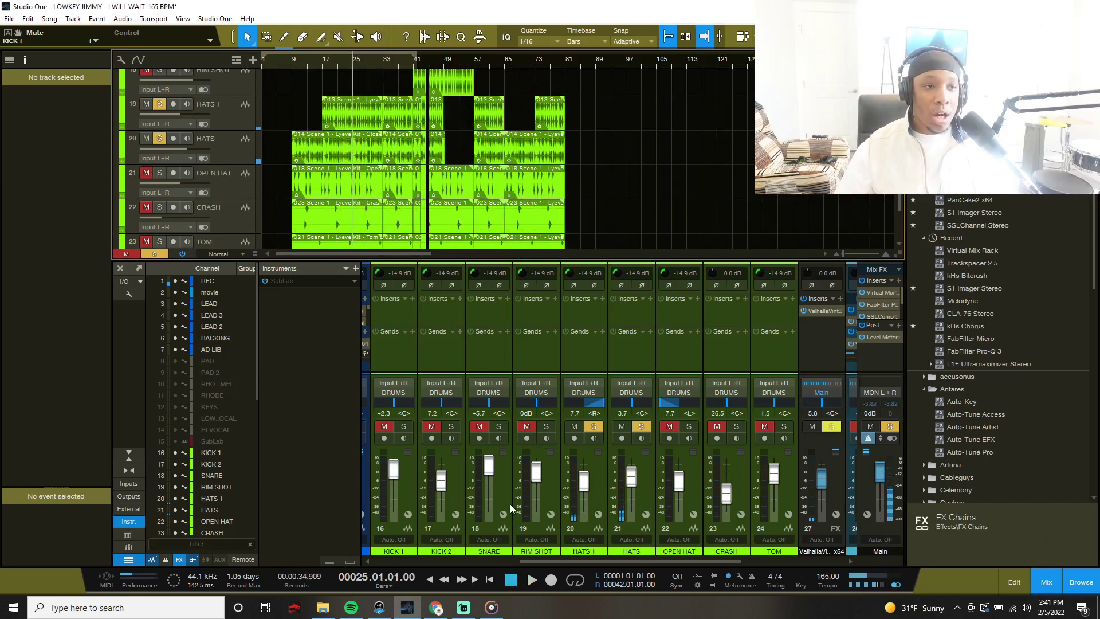
- Solo OPEN HAT and play it together with HATS 1 and HATS from bar 25
click(395, 497)
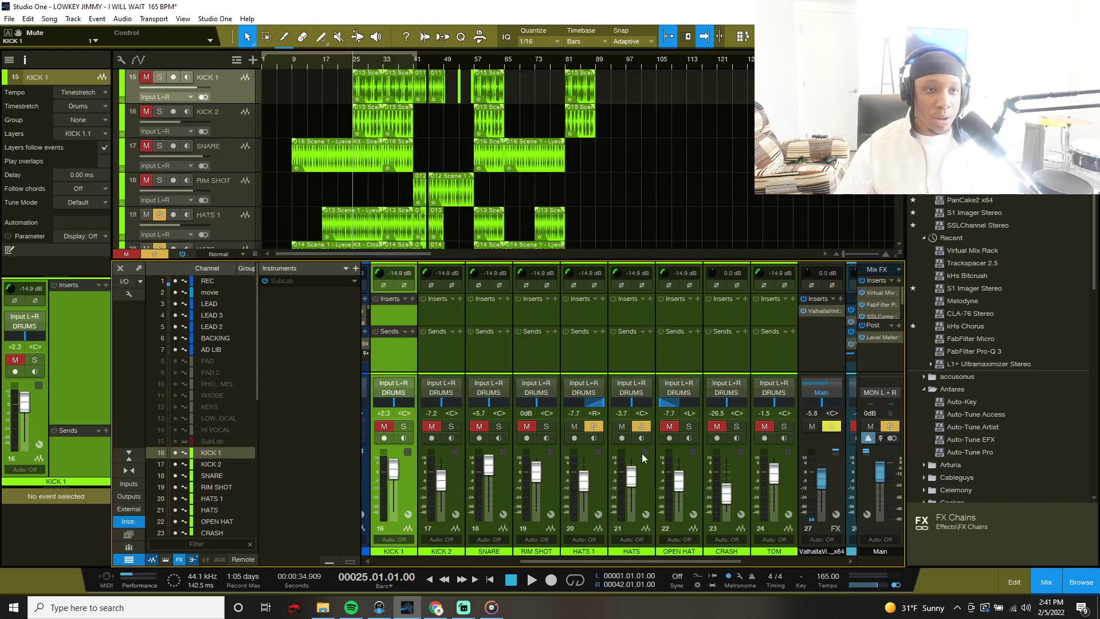
click(691, 426)
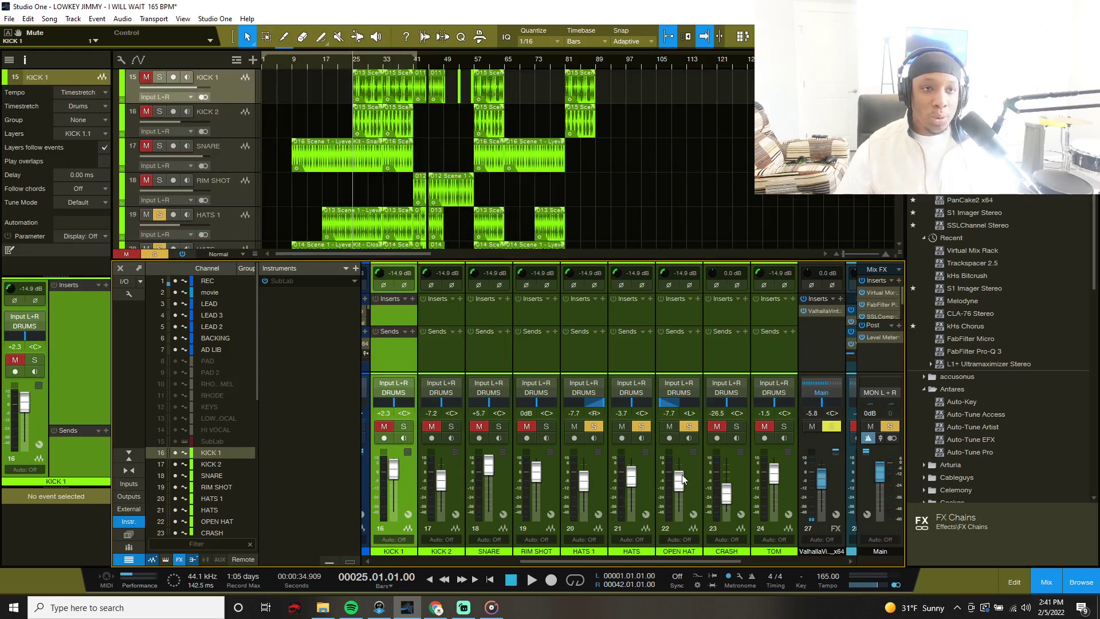
key(space)
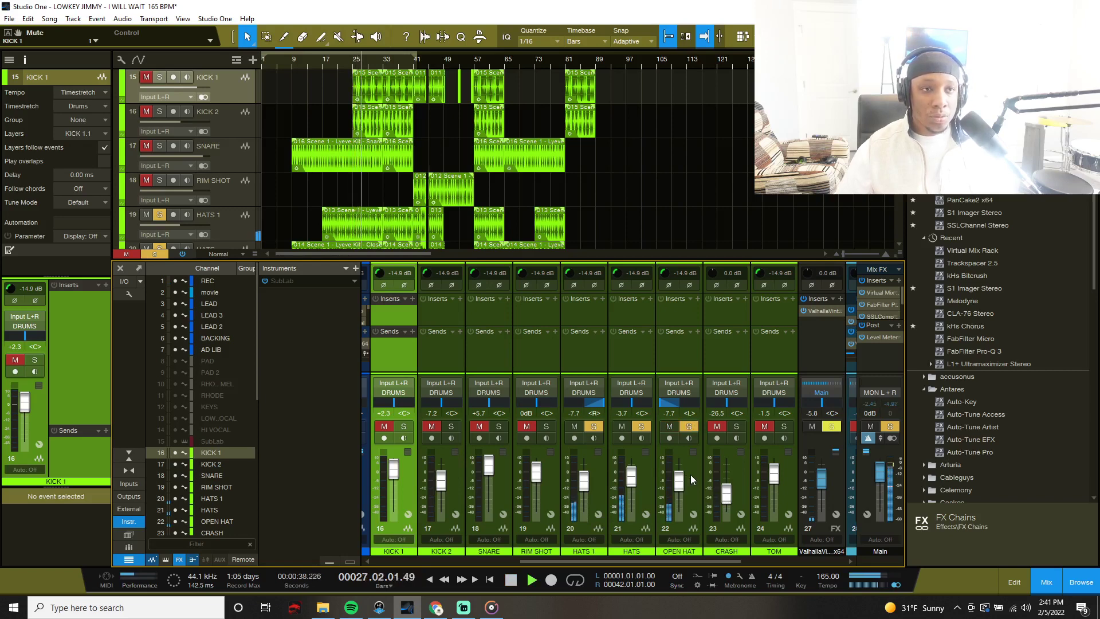
key(space)
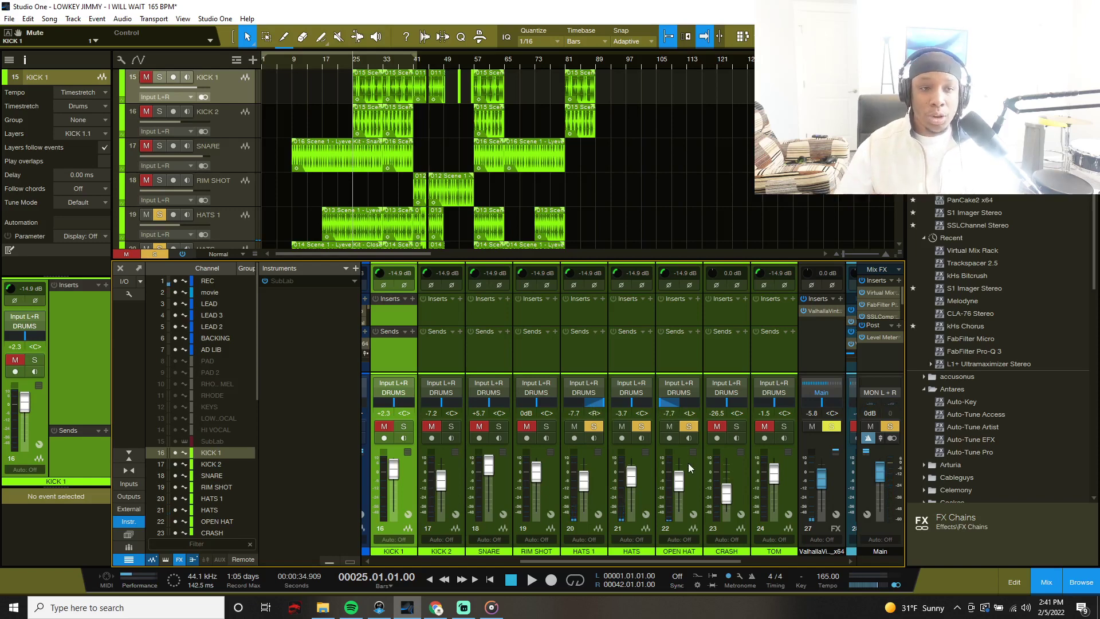
- Solo CRASH and TOM too, and play them with the hi-hat channels from bar 25
click(784, 427)
key(space)
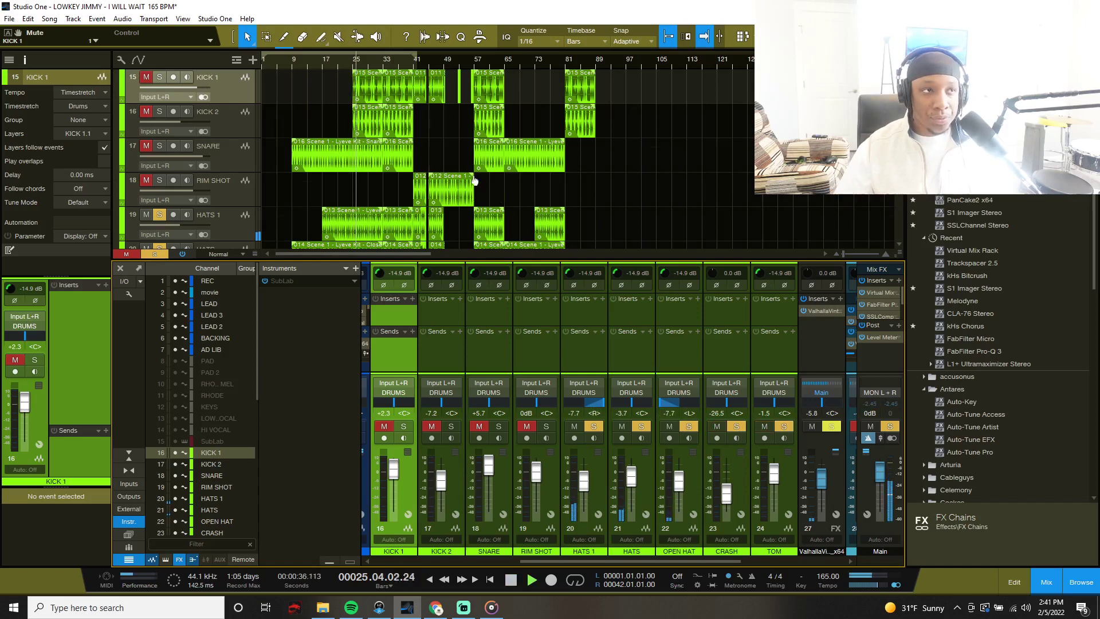
scroll(481, 183, down, 4)
scroll(475, 181, down, 1)
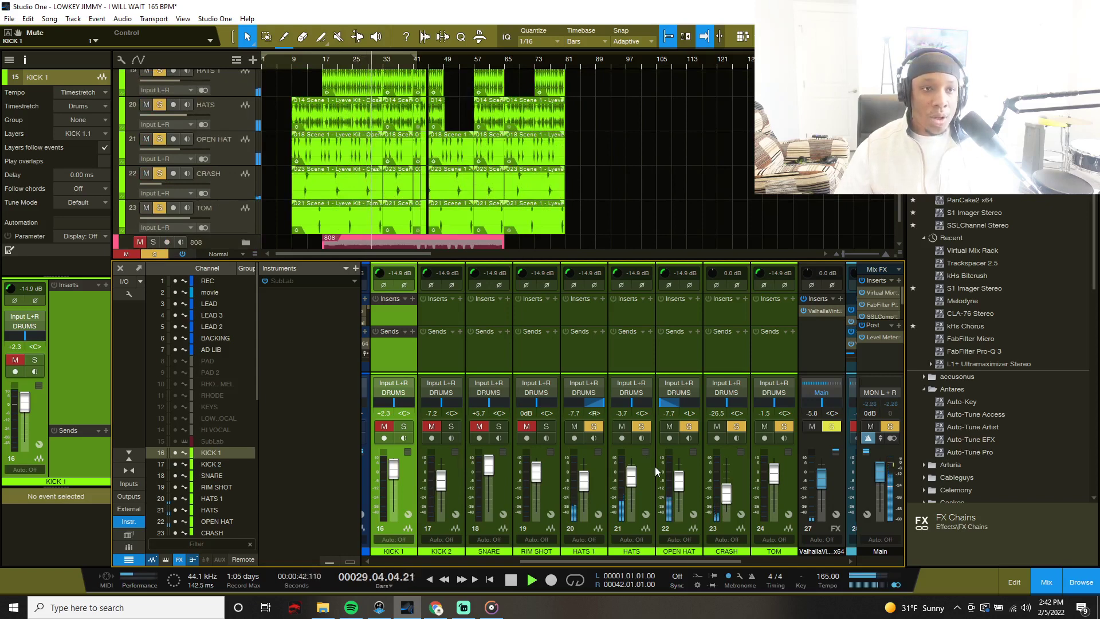
key(space)
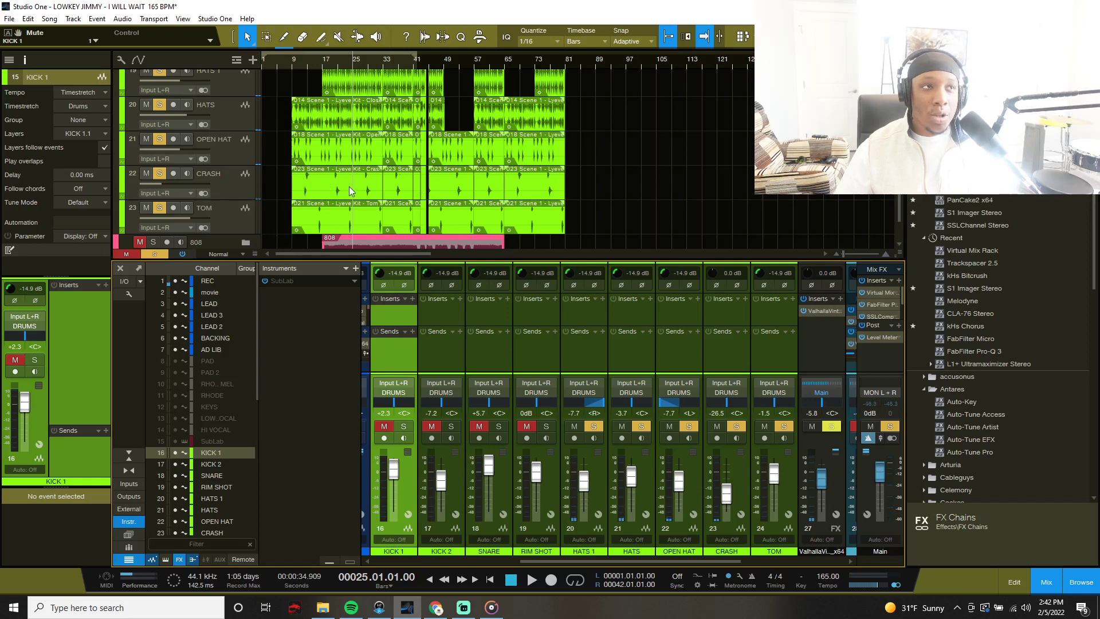
scroll(349, 187, down, 1)
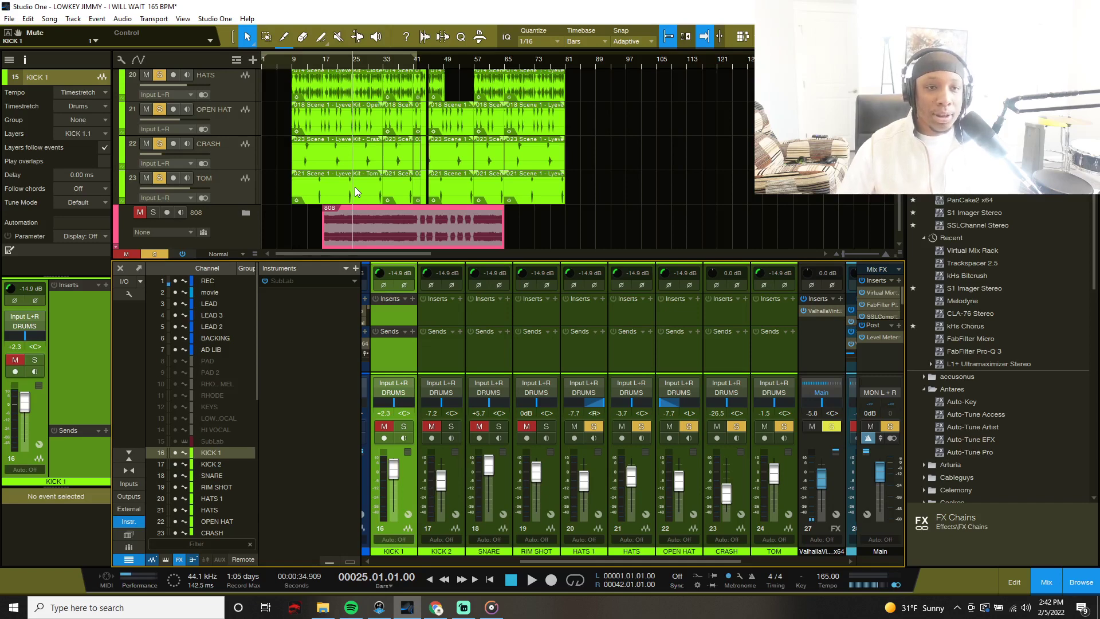
click(646, 539)
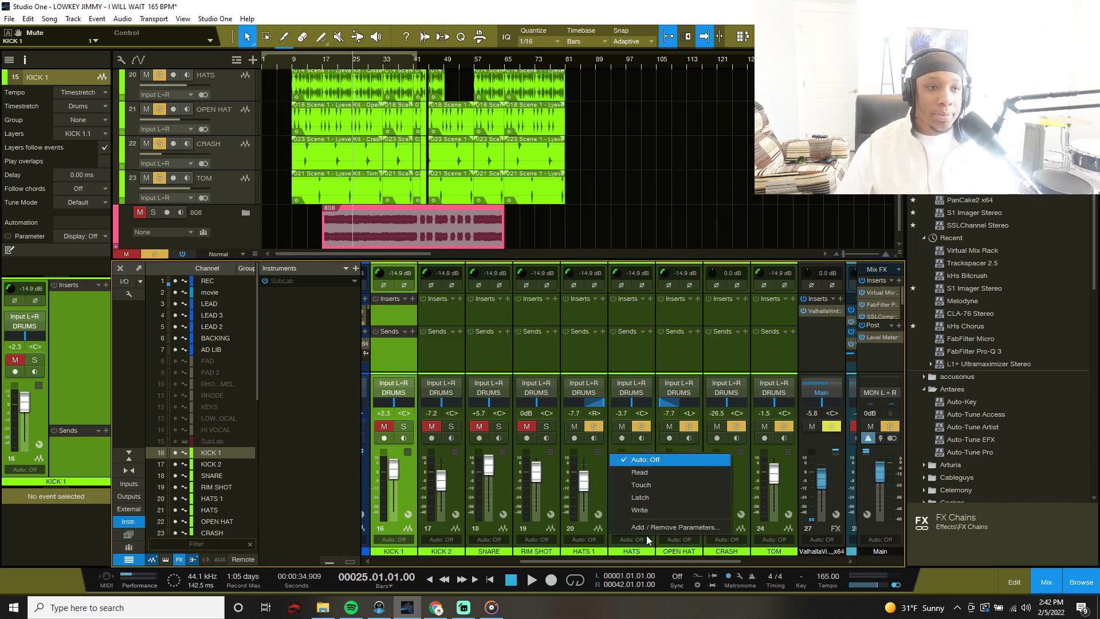
click(720, 352)
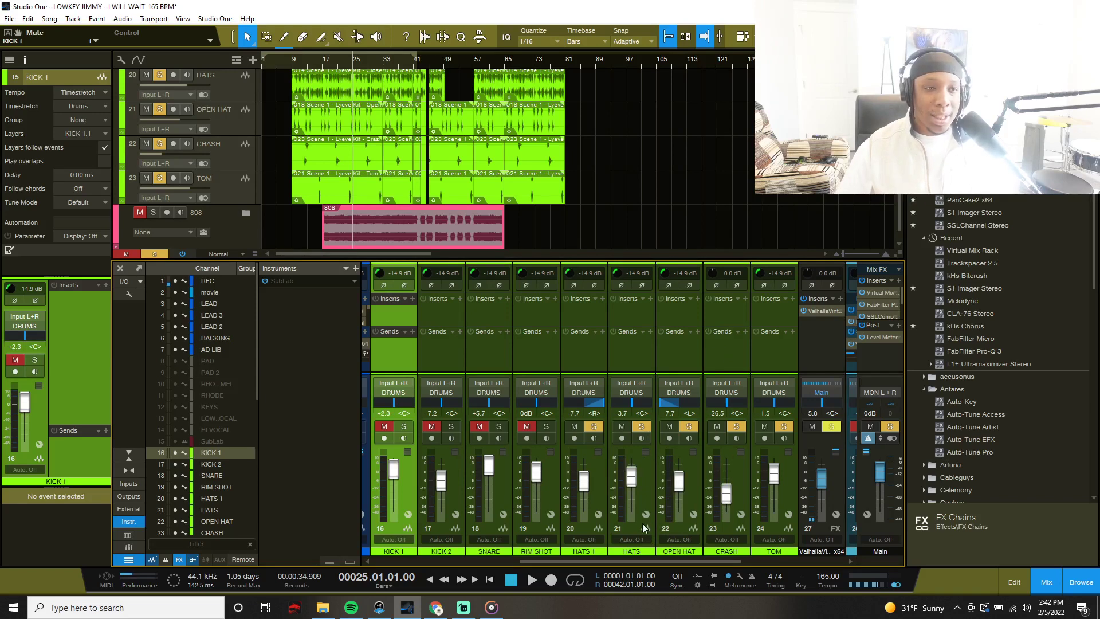
click(636, 539)
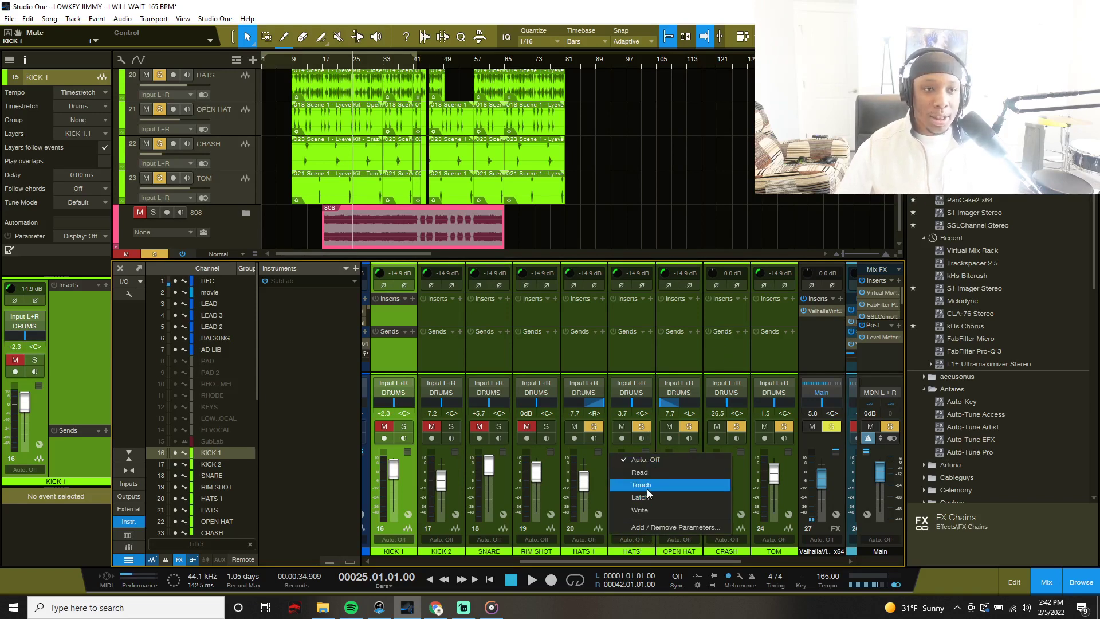
click(695, 360)
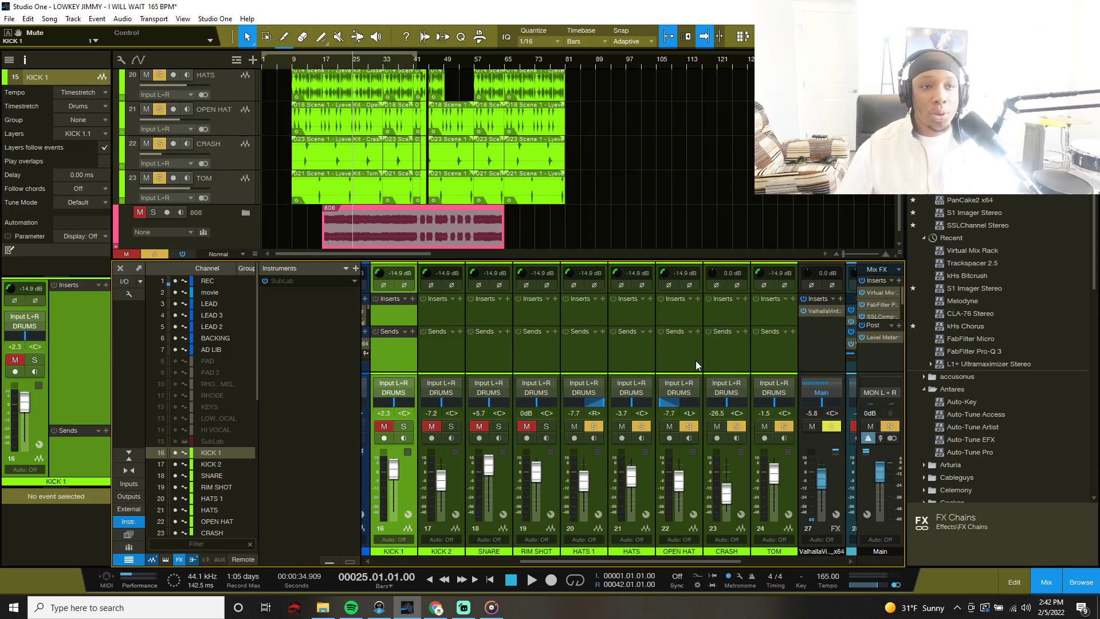
- Select all drum channels from KICK 1 to TOM and show the option for adding a bus for them
click(411, 360)
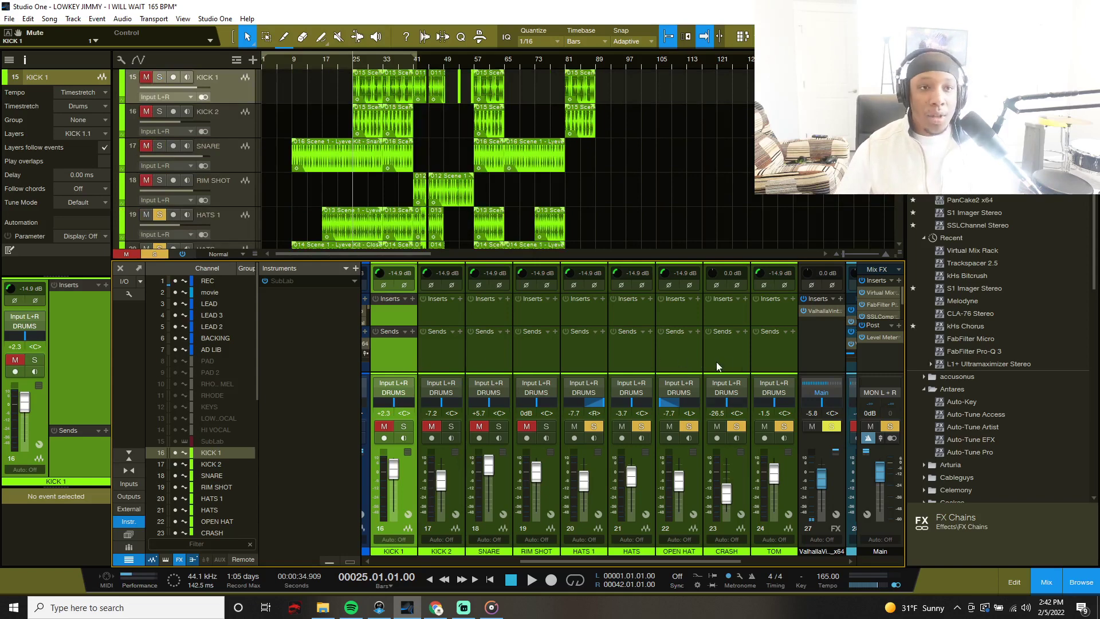
click(768, 361)
drag(720, 565, 693, 479)
right_click(678, 356)
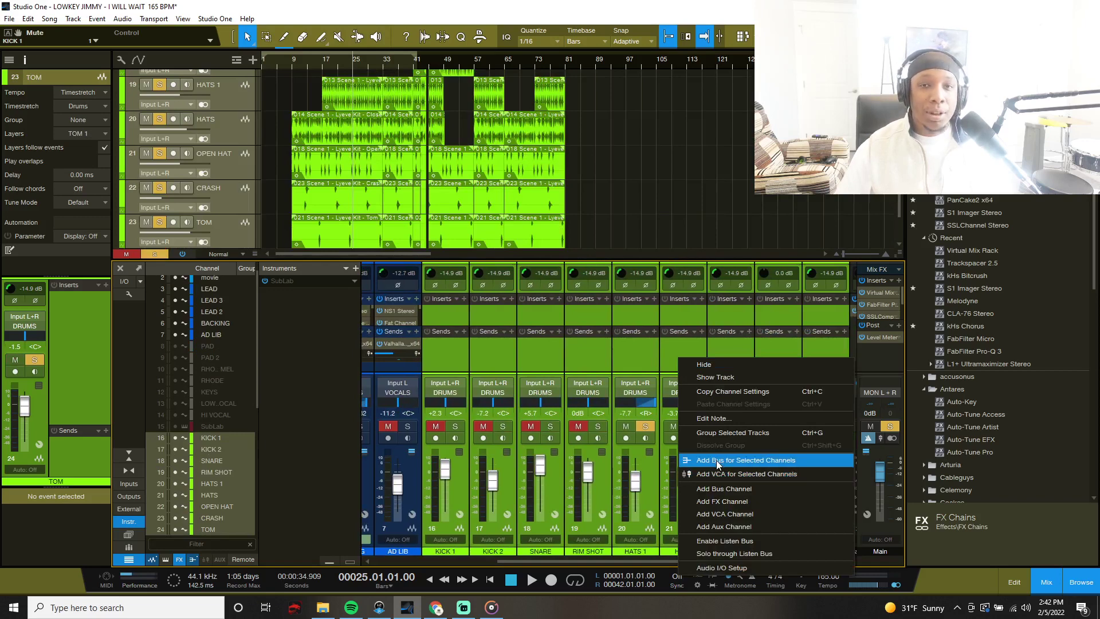
click(651, 530)
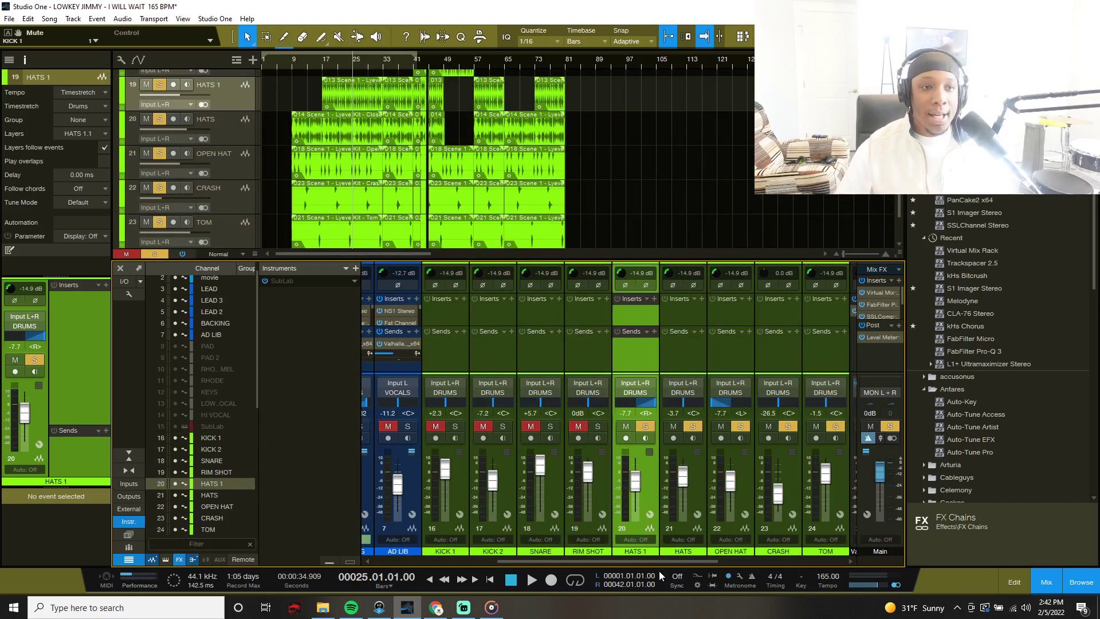
- Enlarge the mixer to expose the insert lists and open Cymatics Diablo Lite on the DRUMS bus
drag(658, 565, 775, 555)
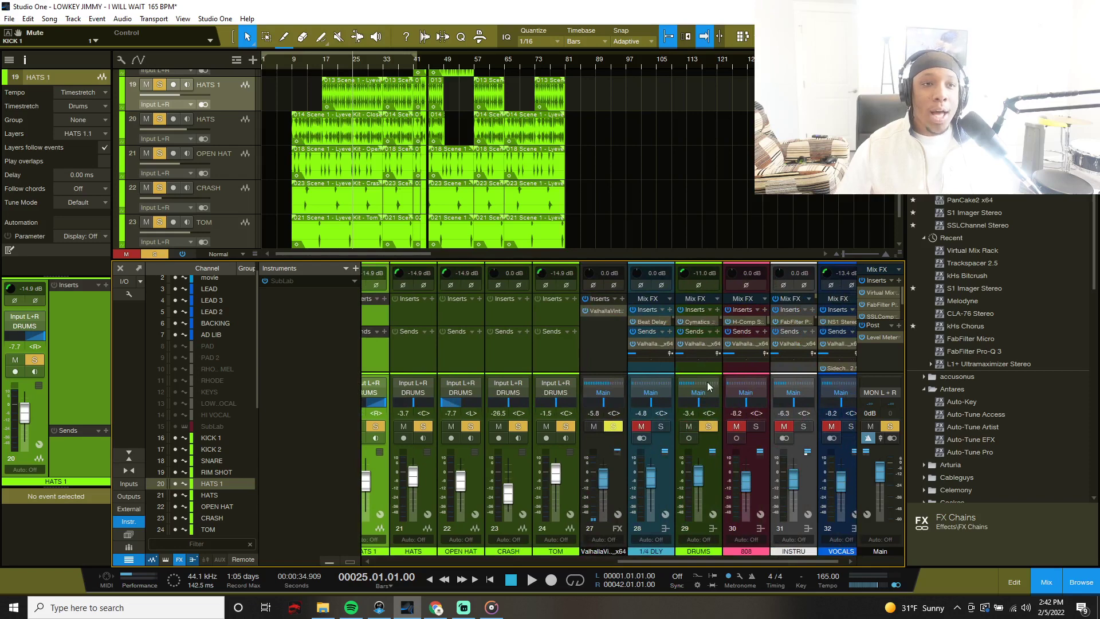
drag(710, 259, 745, 127)
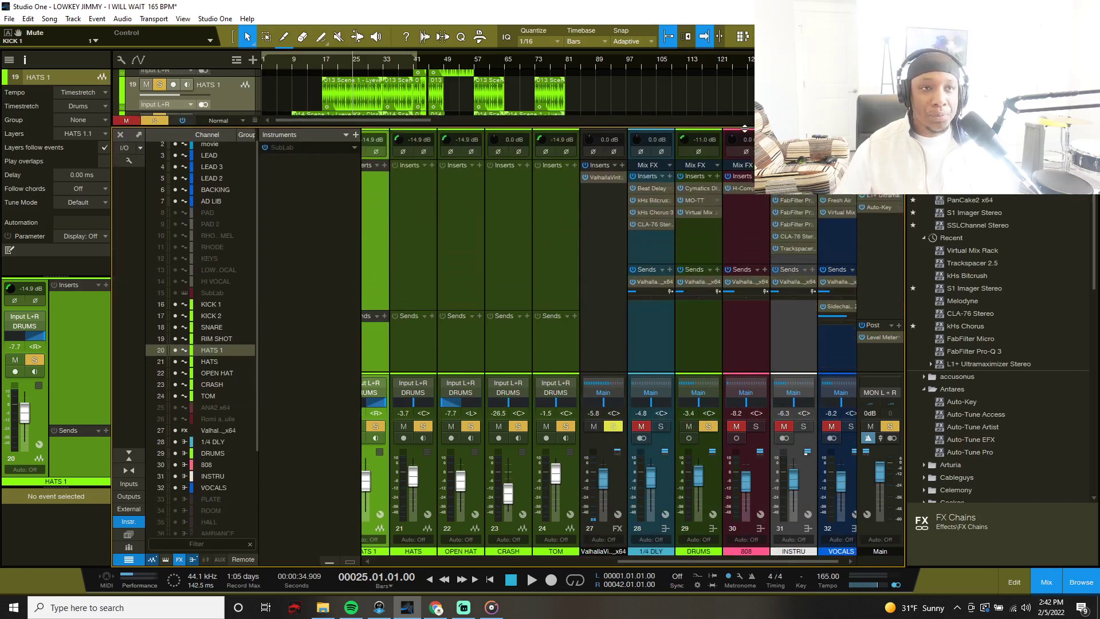
click(712, 250)
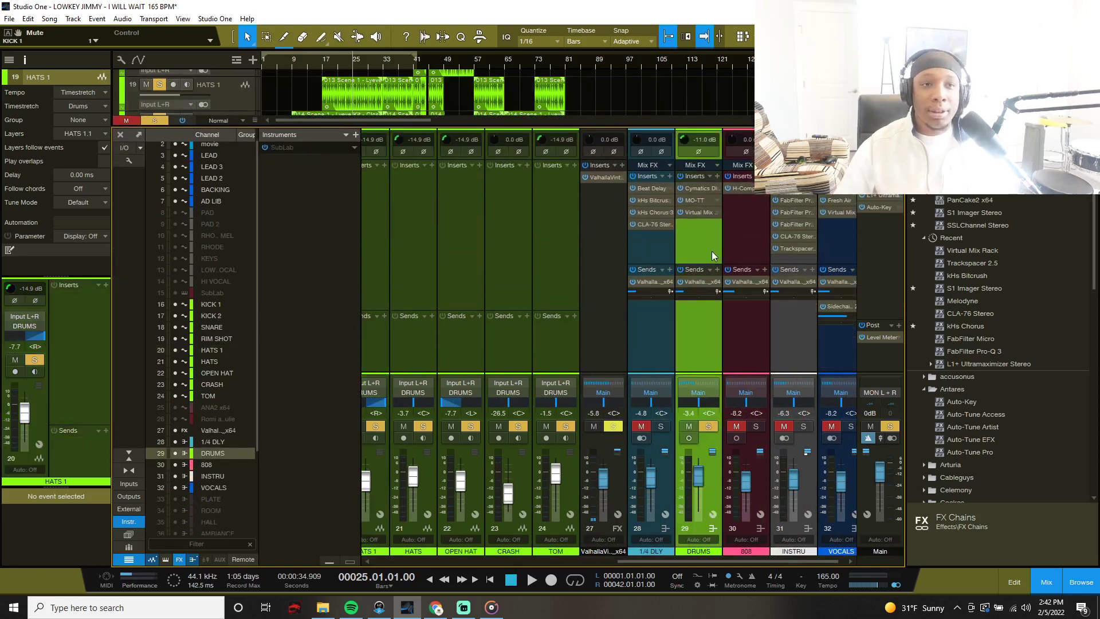
double_click(696, 192)
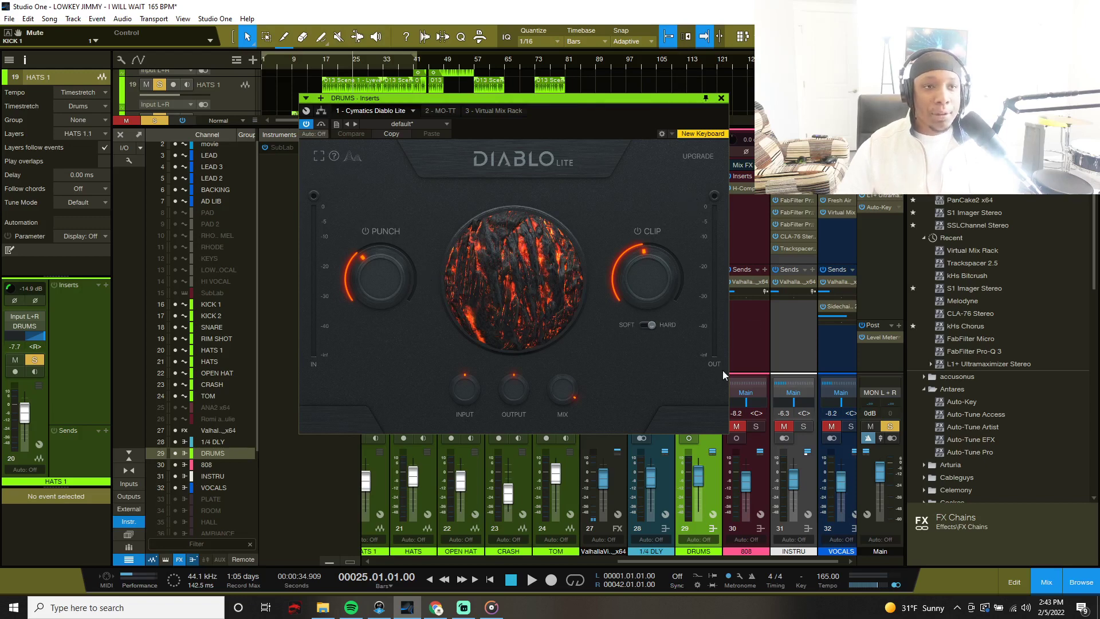
- Play the drums from bar 25 and compare the DRUMS bus with Diablo Lite bypassed and enabled
drag(687, 101, 610, 84)
double_click(675, 201)
click(679, 201)
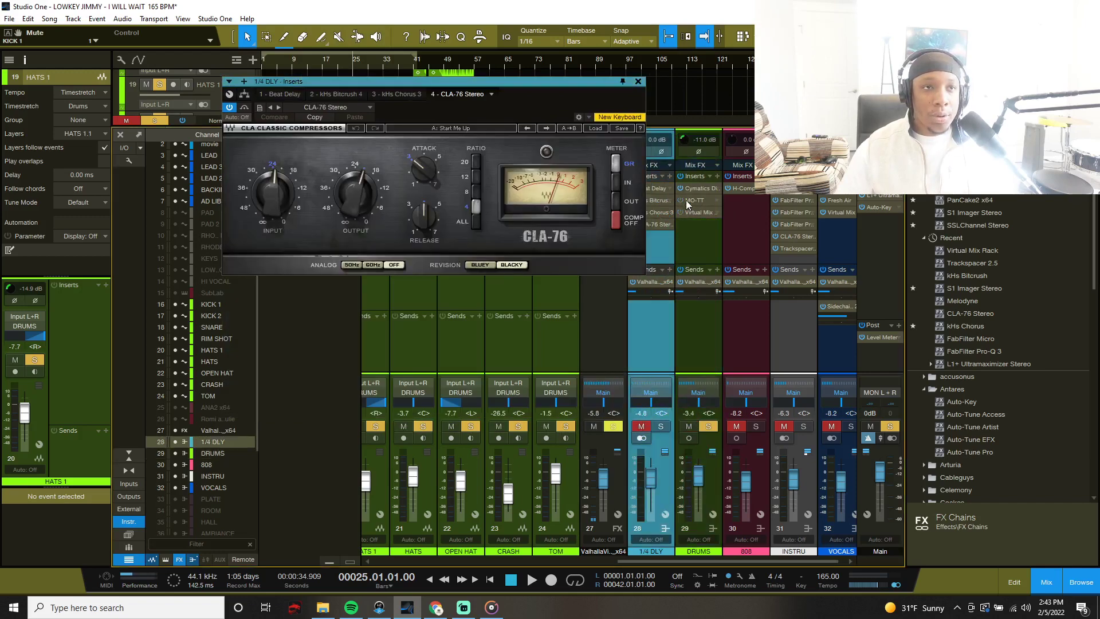
double_click(694, 188)
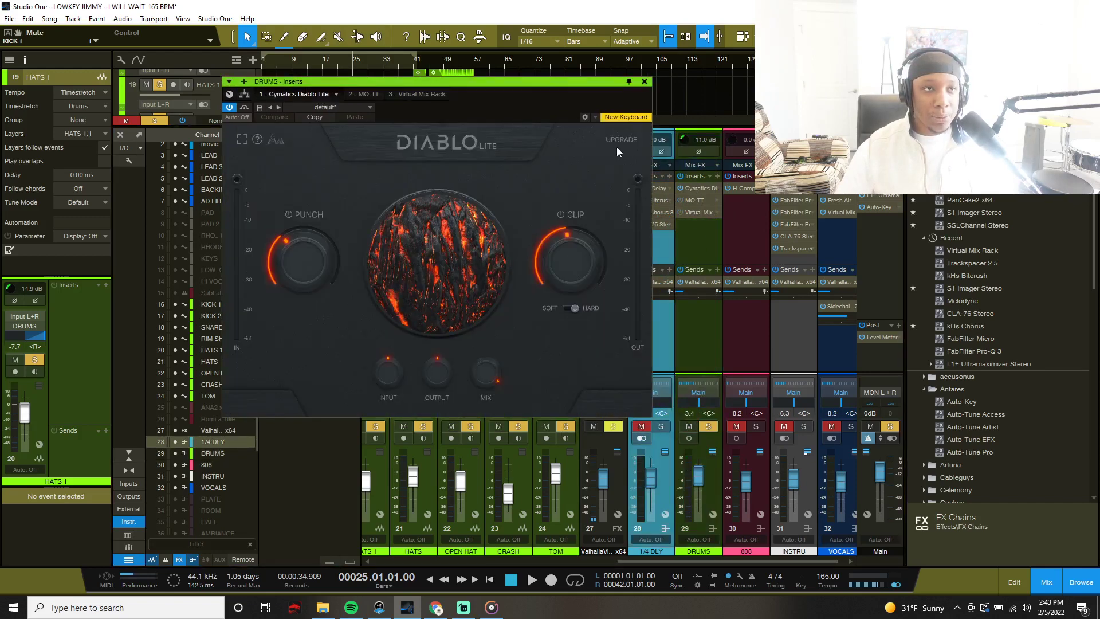
key(space)
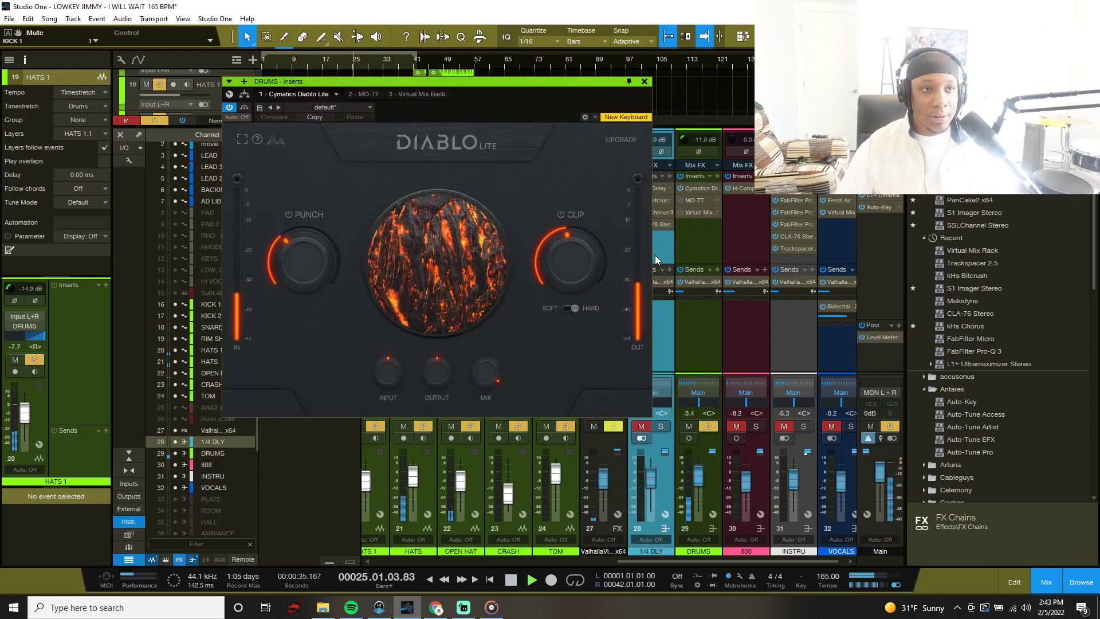
click(680, 188)
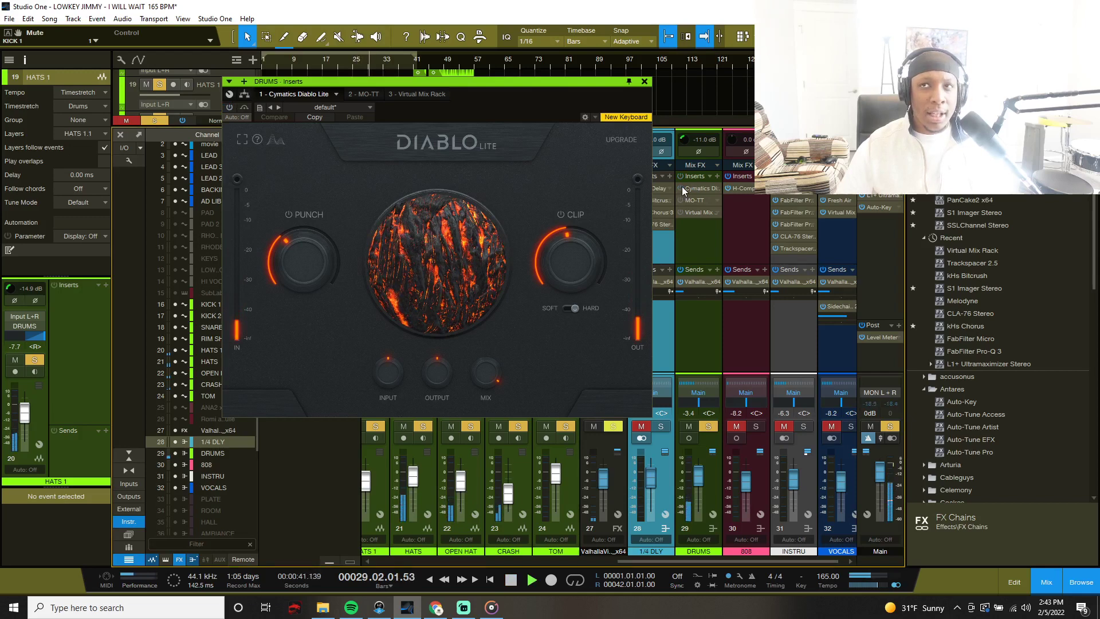
click(682, 187)
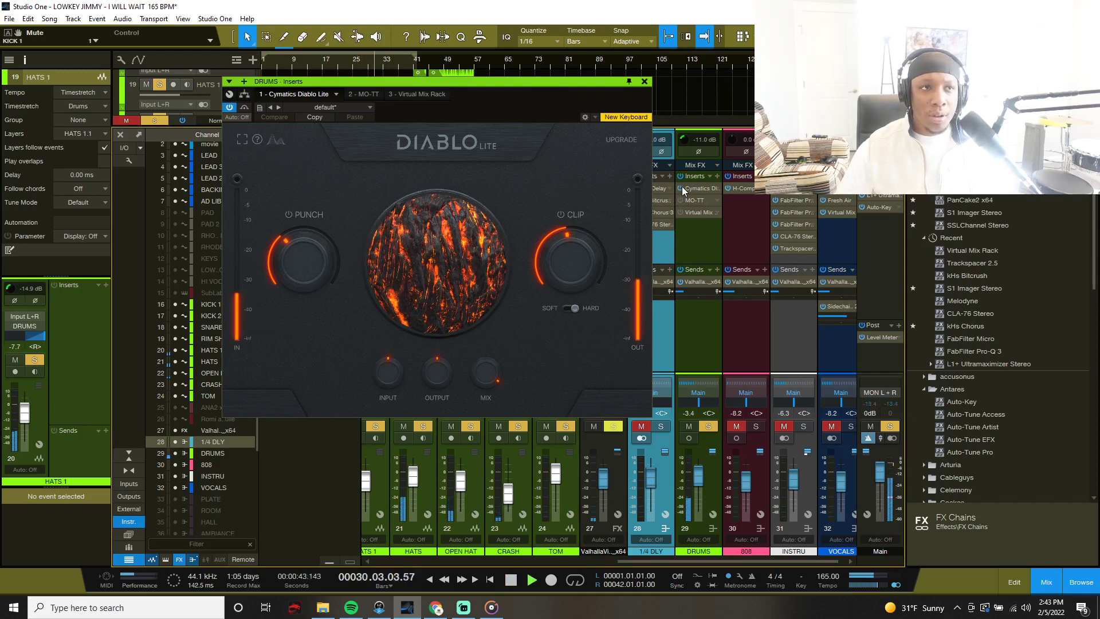
- Raise Punch slightly and set Clip to 49% in Diablo Lite, close the plug-in and stop playback
drag(314, 269, 315, 266)
drag(552, 261, 560, 273)
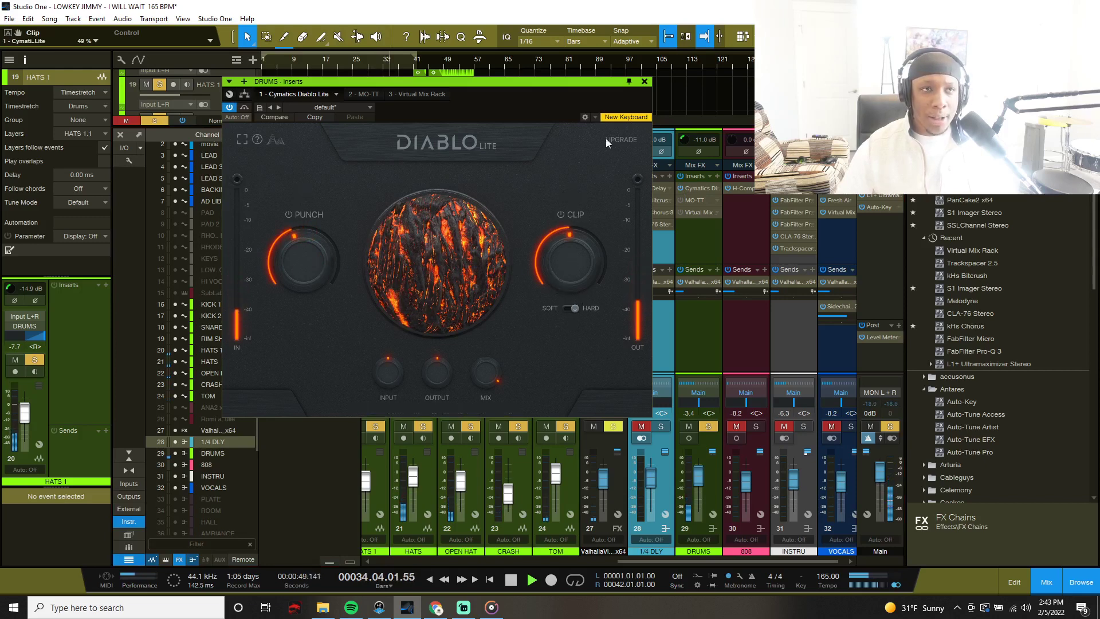
click(643, 82)
key(space)
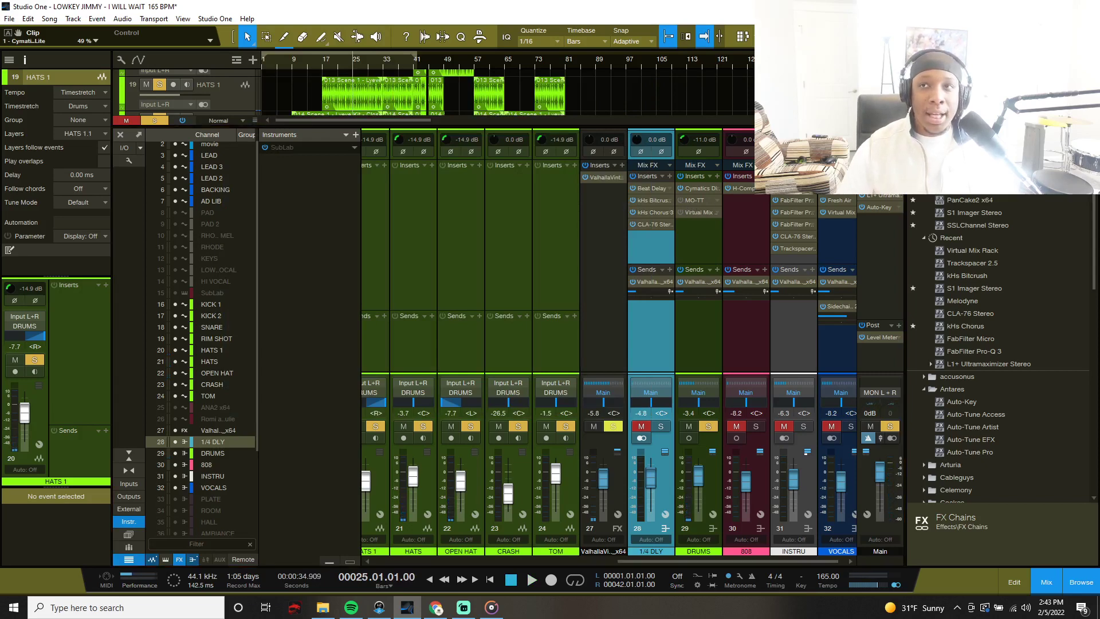
- Open the MO-TT insert on the DRUMS bus and enable it
click(694, 200)
drag(578, 123, 339, 76)
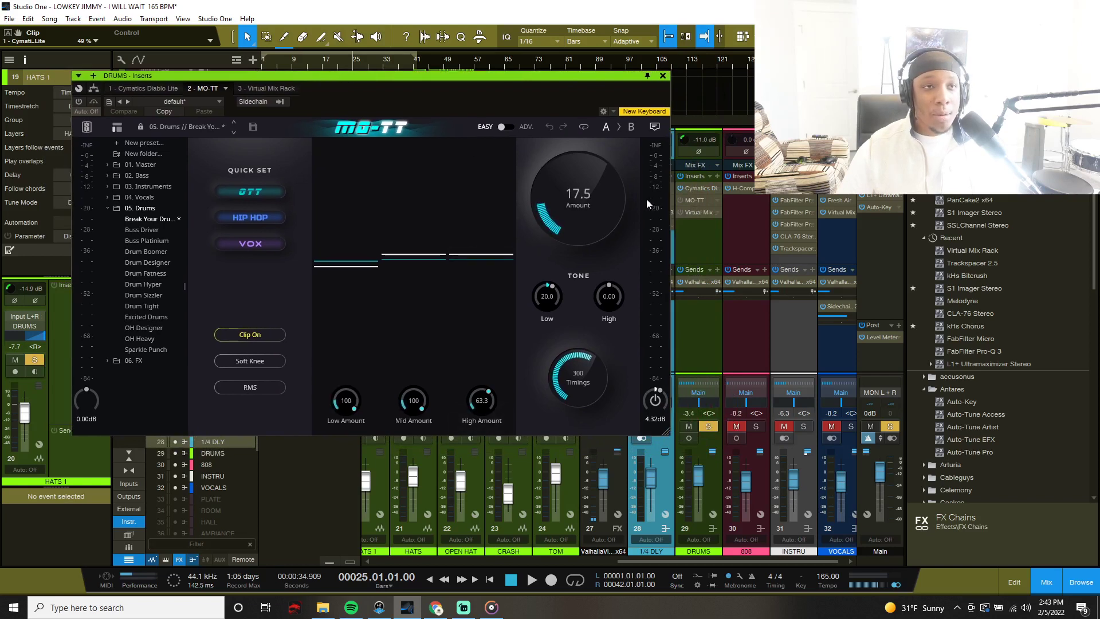
click(680, 200)
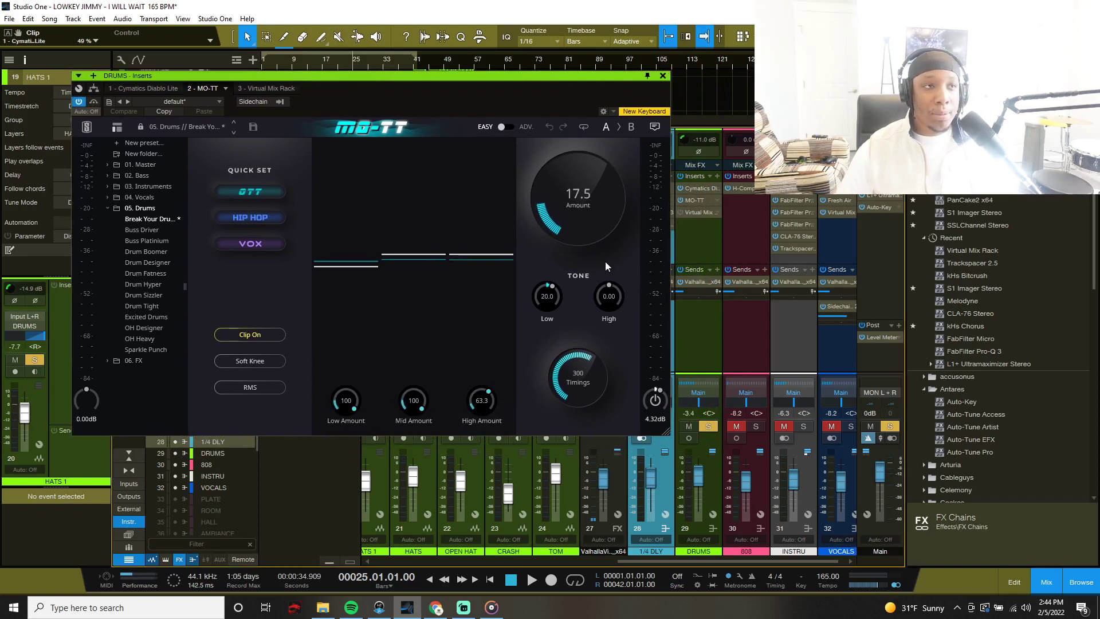
- Try reloading MO-TT's highlighted drum preset with the Amount at 43%, and undo both changes
click(152, 222)
drag(520, 170, 575, 282)
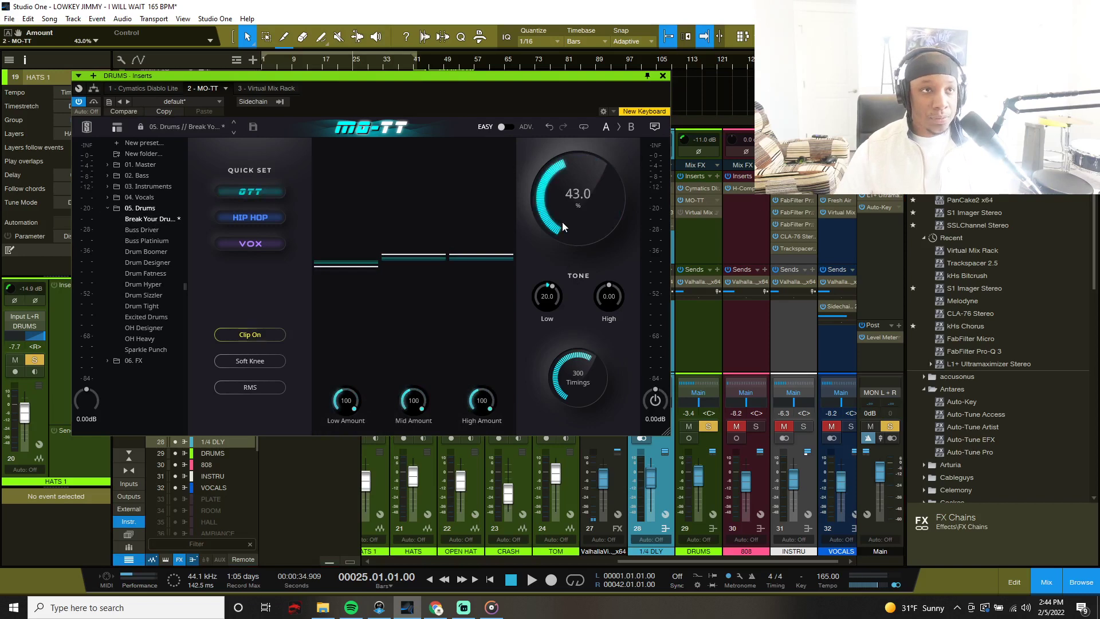
key(ctrl+z)
key(ctrl+z)
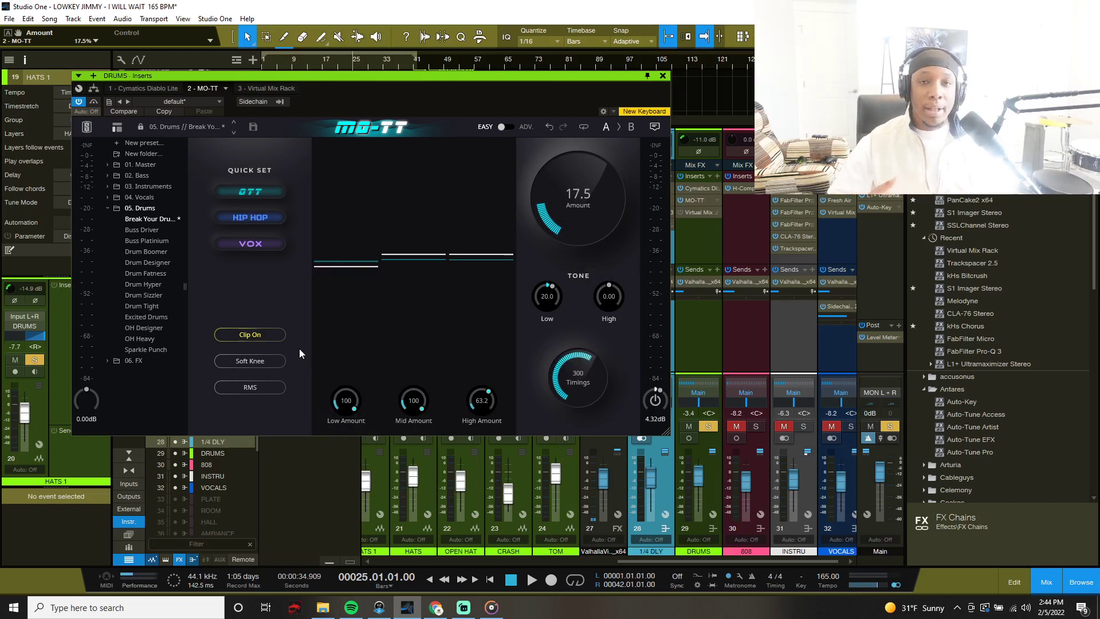
- Play the drums while setting MO-TT's Amount to 18.6, move the plug-in window aside and stop playback
key(space)
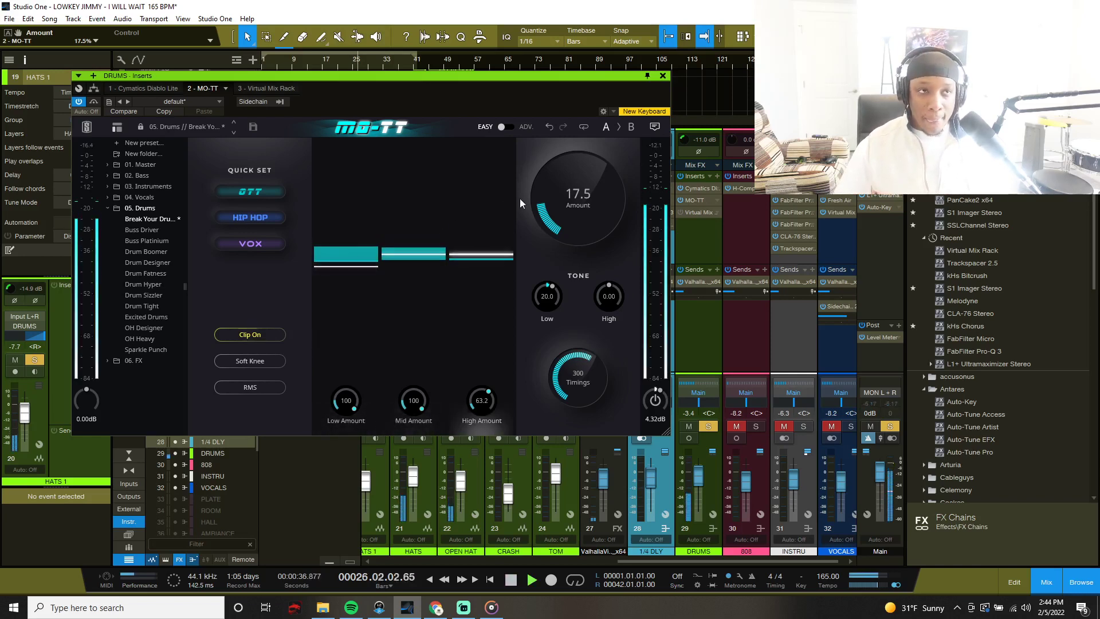
drag(520, 199, 561, 219)
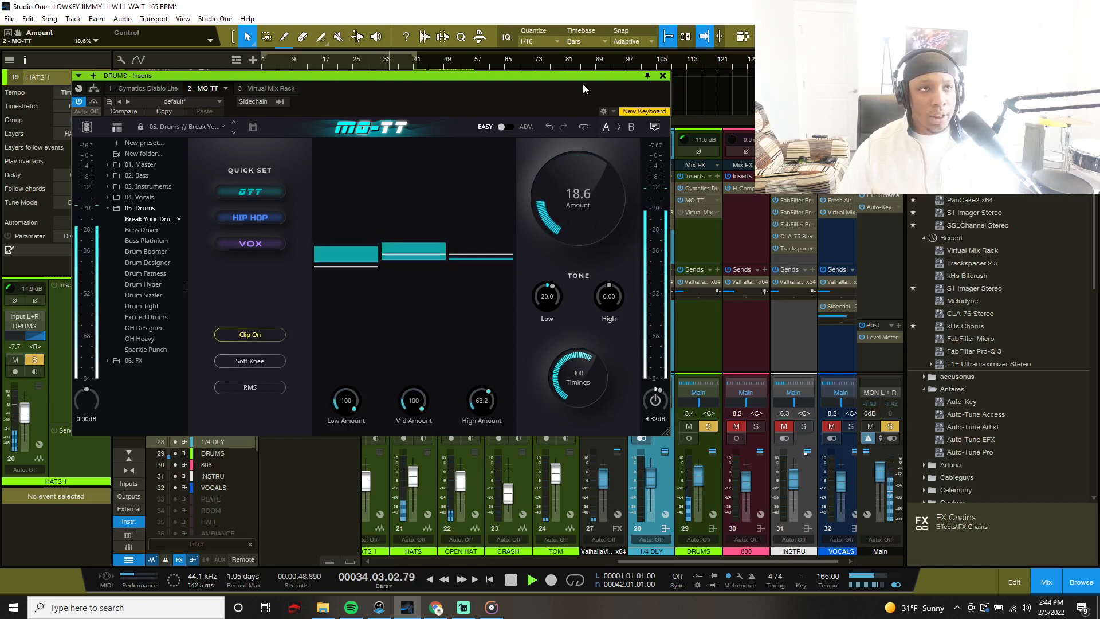
drag(581, 78, 847, 18)
drag(687, 560, 528, 514)
key(space)
- Unmute and solo KICK 2, SNARE and RIM SHOT alongside KICK 1, and close KICK 2's inserts window
click(438, 426)
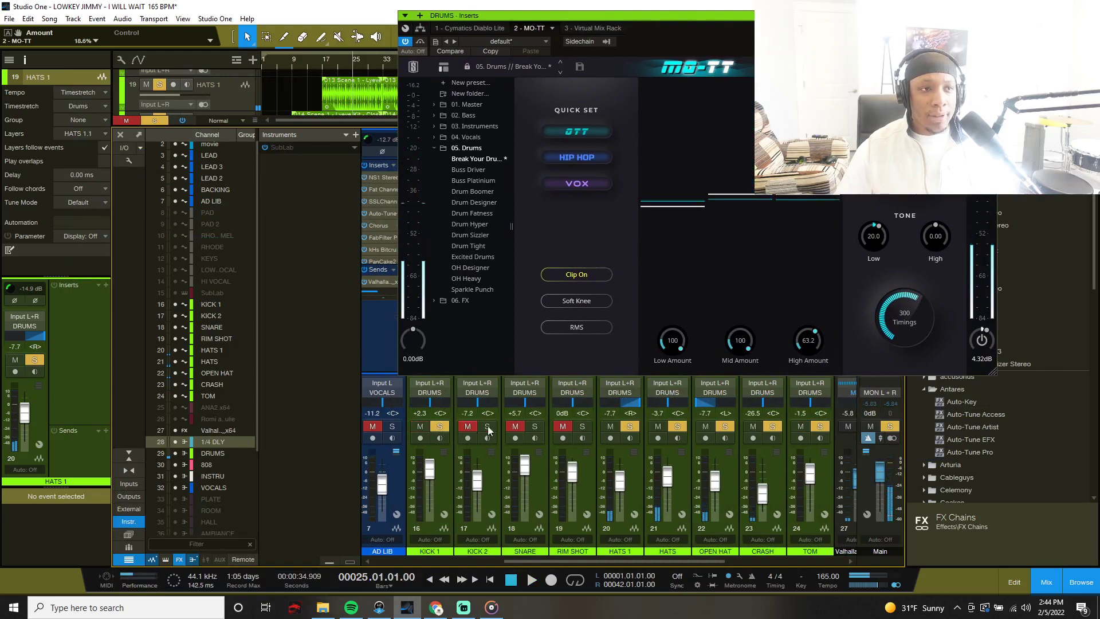
click(488, 427)
click(534, 428)
click(582, 426)
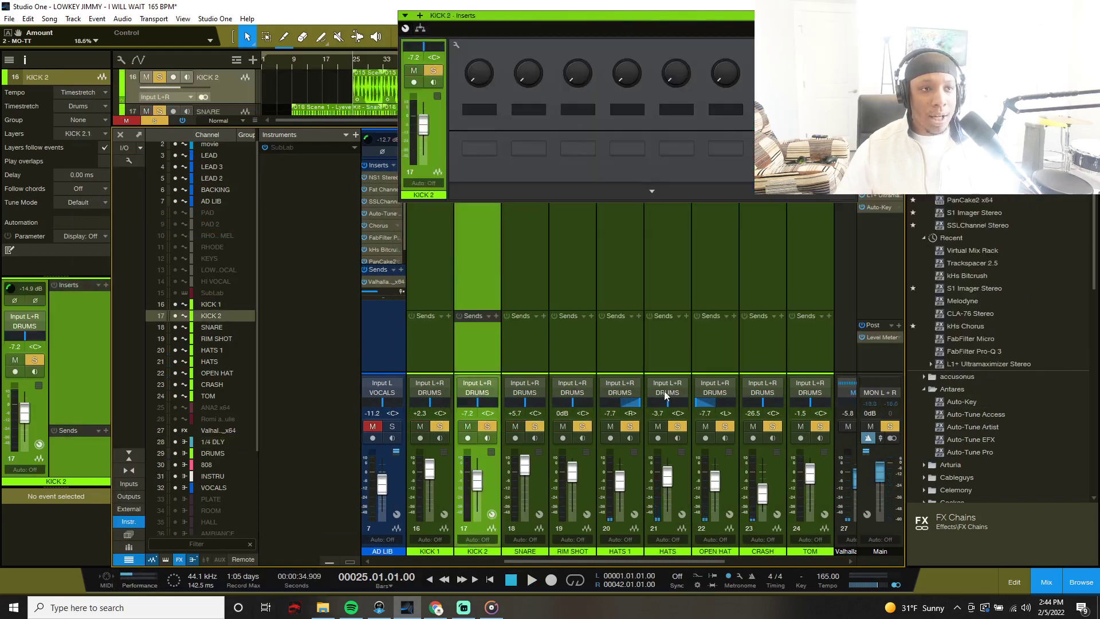
drag(749, 15, 632, 297)
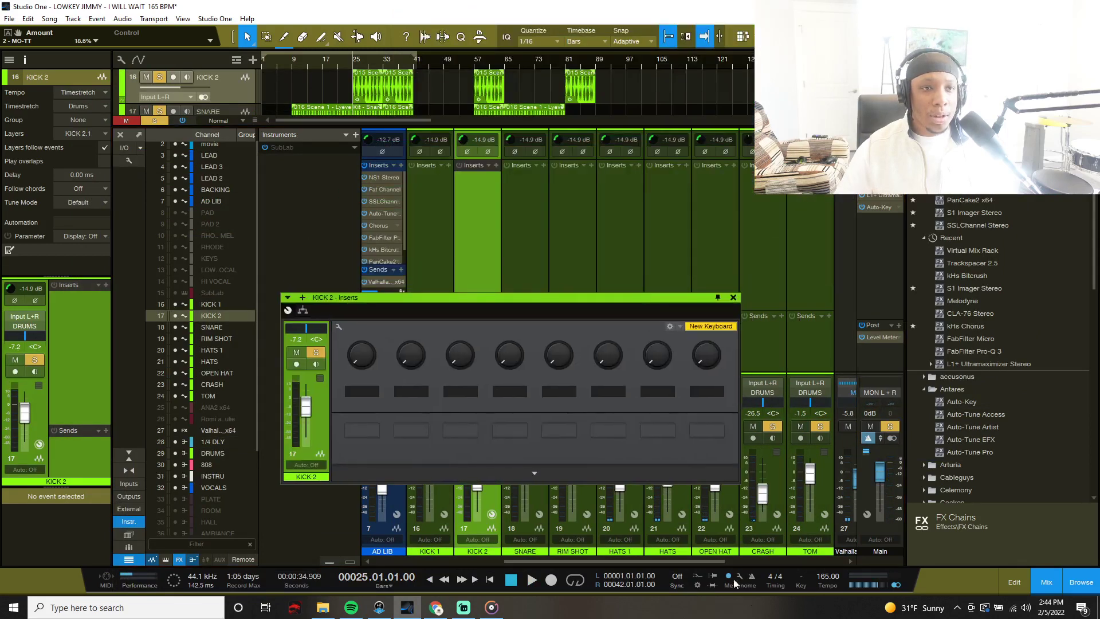
click(733, 297)
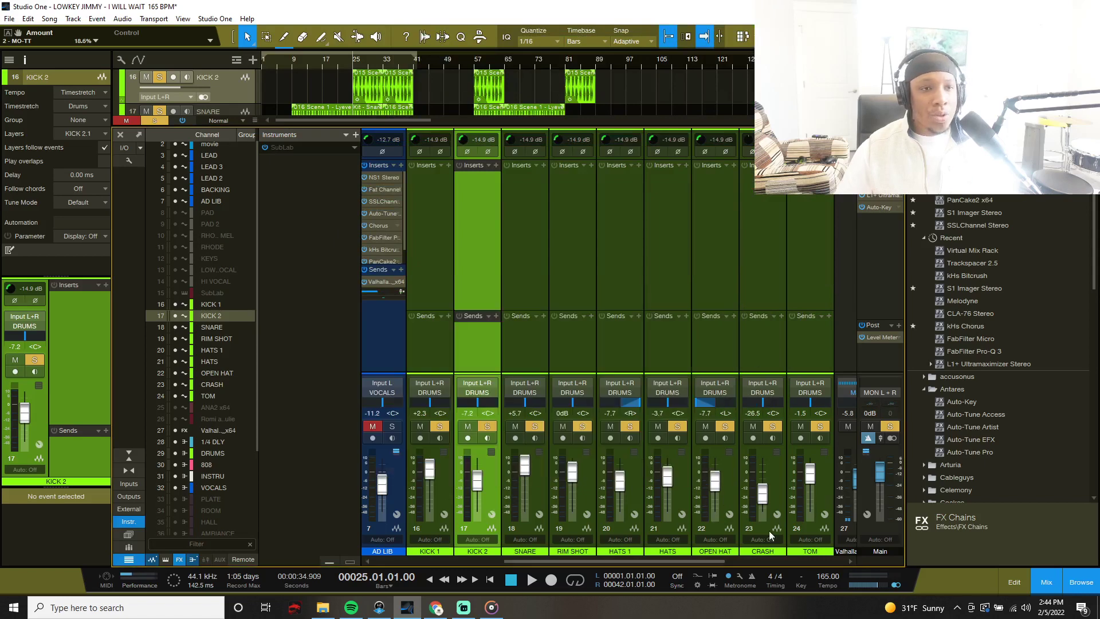
- Reopen the MO-TT insert on the DRUMS bus to review its settings, and close it
drag(713, 562, 832, 561)
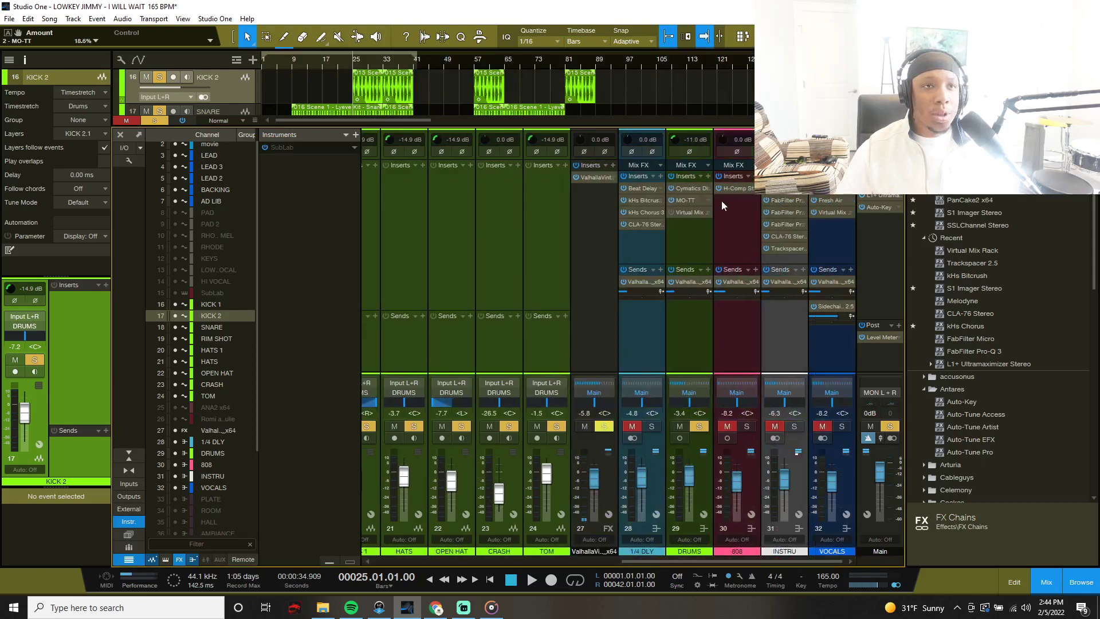
click(683, 201)
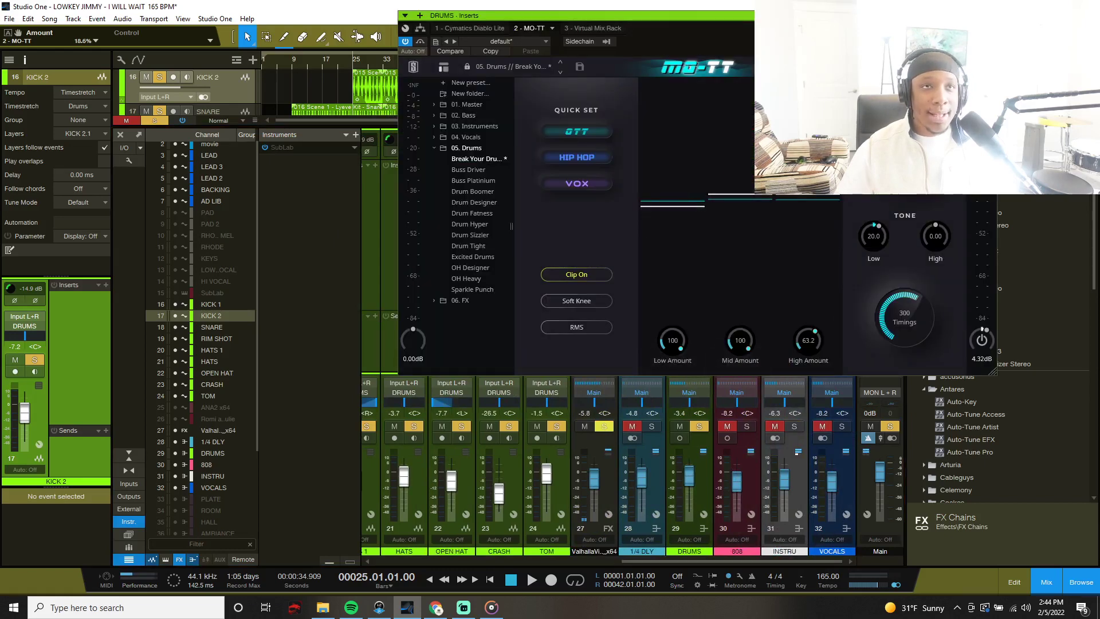
drag(784, 18, 574, 77)
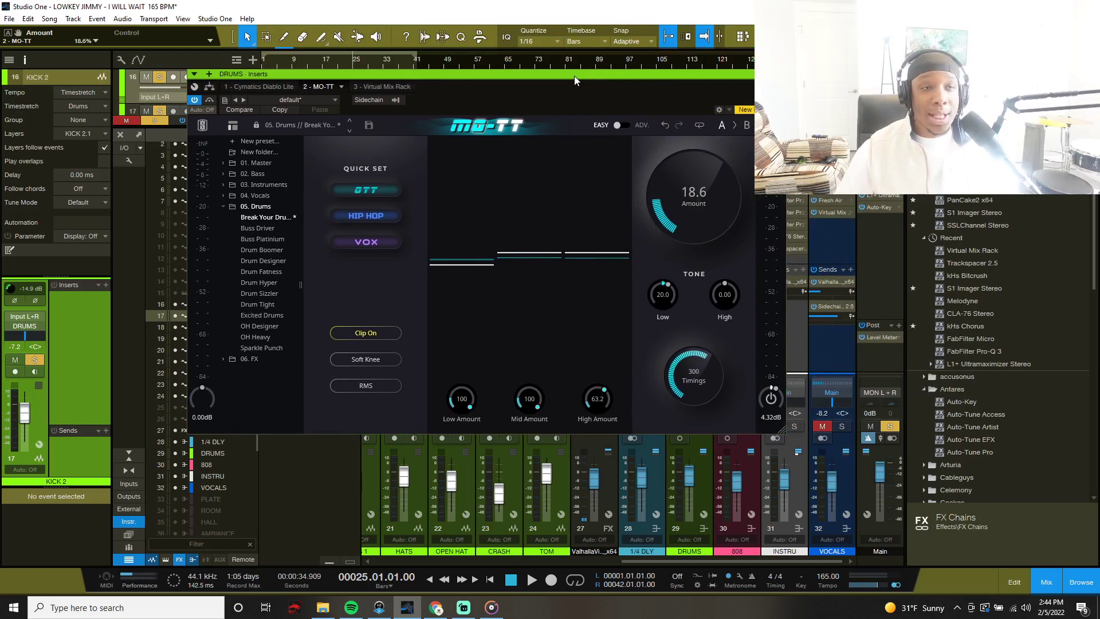
click(779, 74)
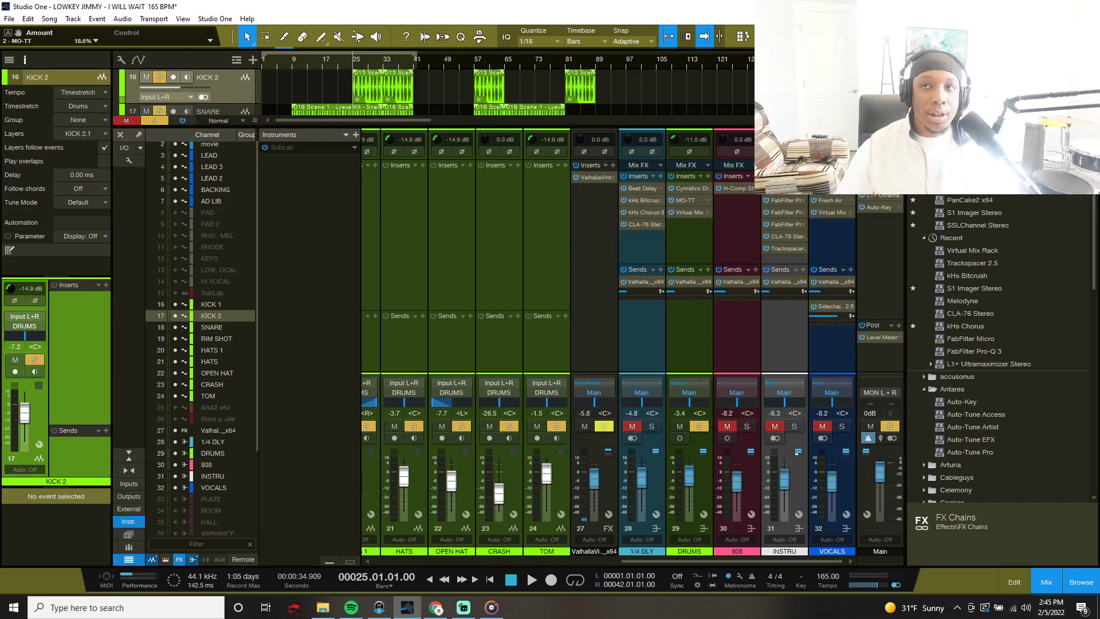
- Open the Virtual Mix Rack insert on the DRUMS bus and look through its Drums factory presets
drag(739, 110, 445, 78)
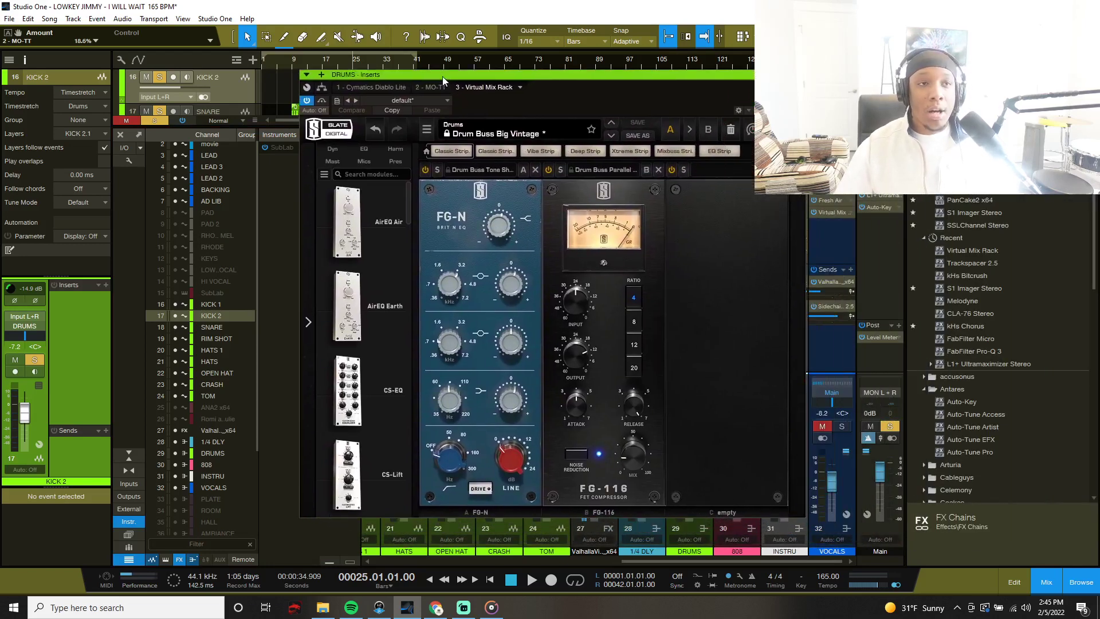
click(502, 134)
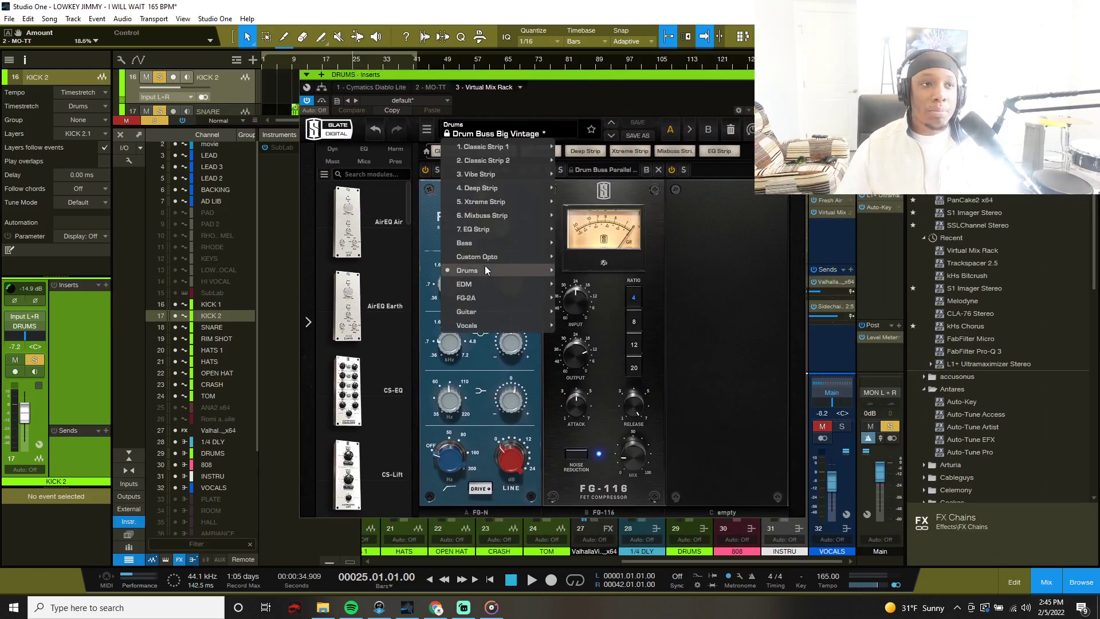
mouse_move(484, 267)
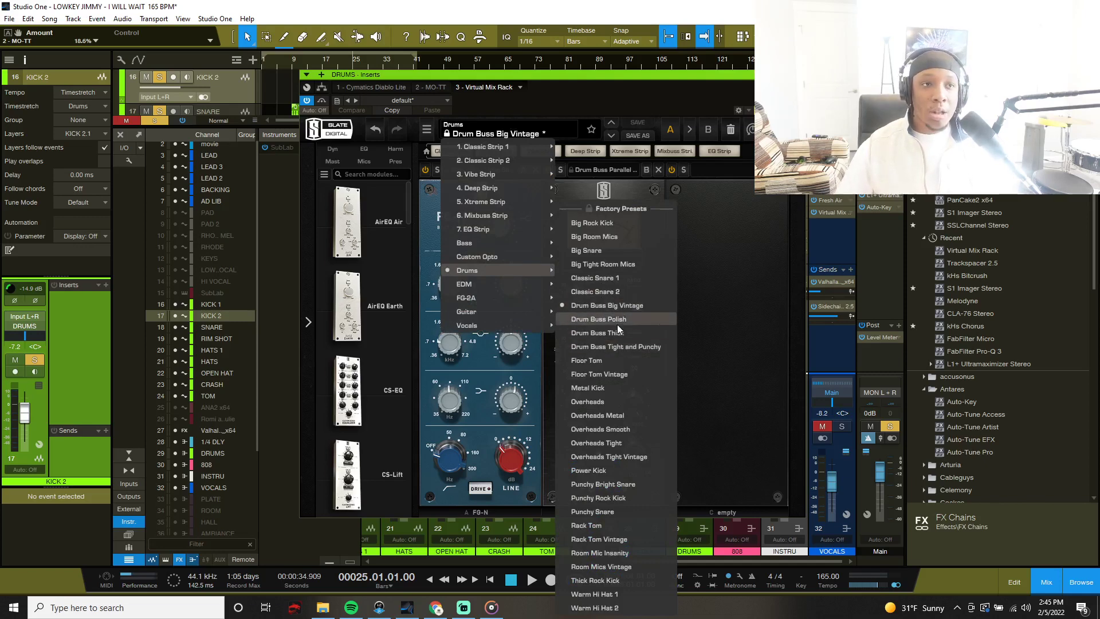
click(698, 311)
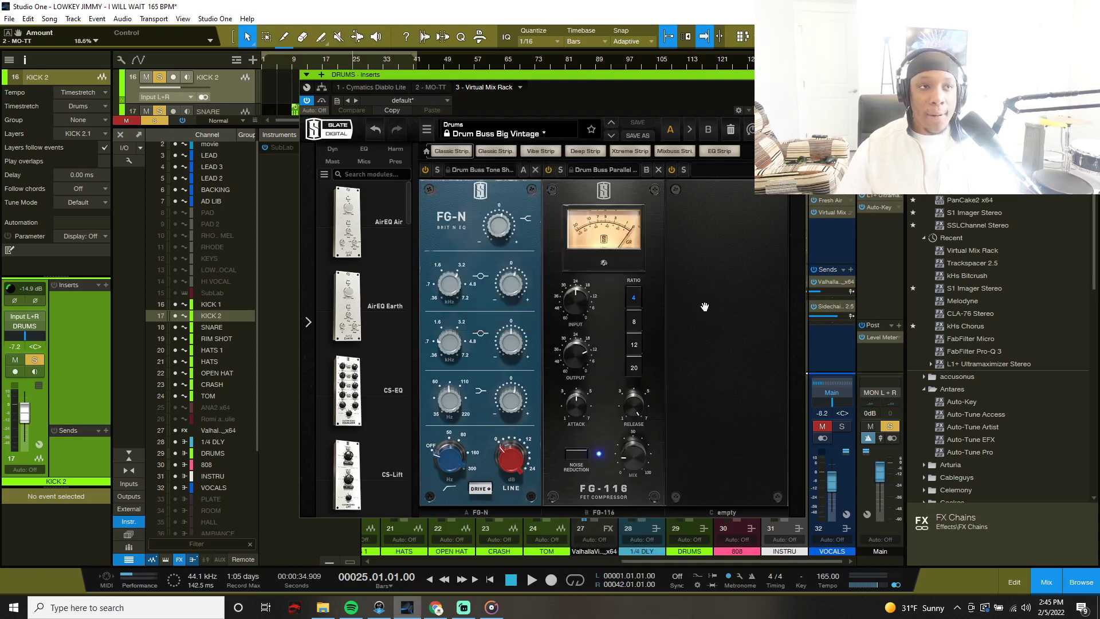
- Reload the Drum Buss Tone Shaper preset on the FG-N module, view the FG-116 presets and close Virtual Mix Rack
click(485, 169)
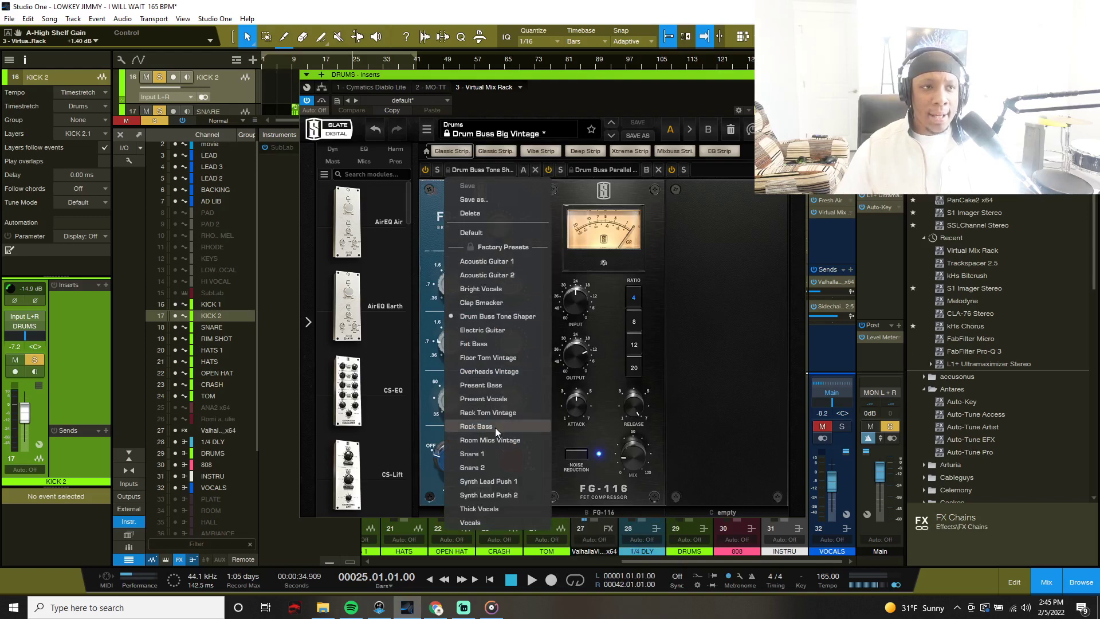
click(497, 317)
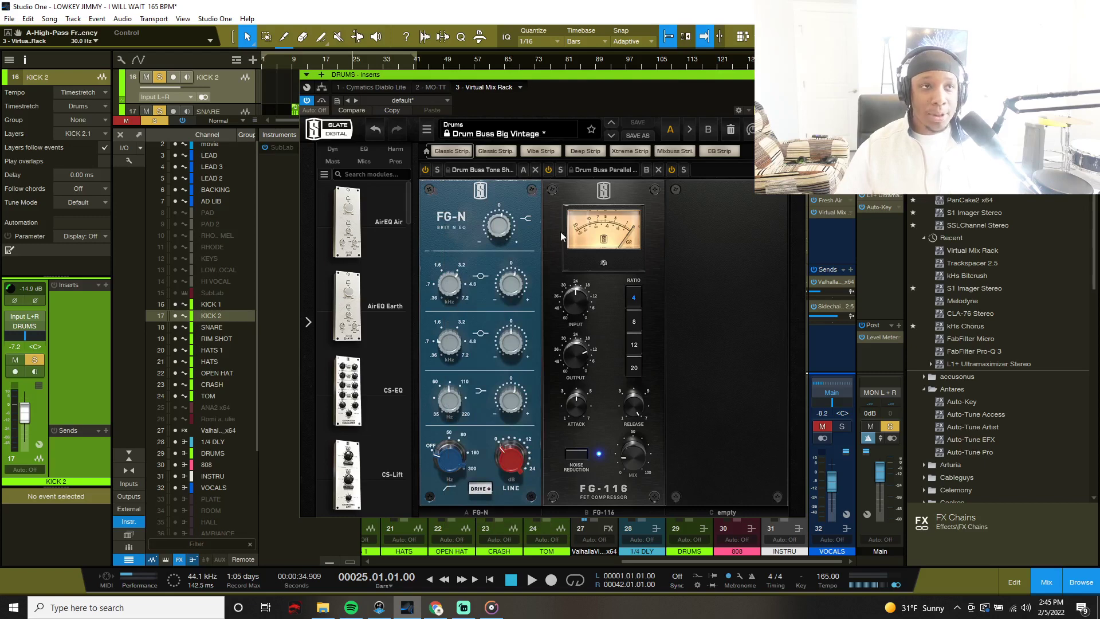
click(612, 171)
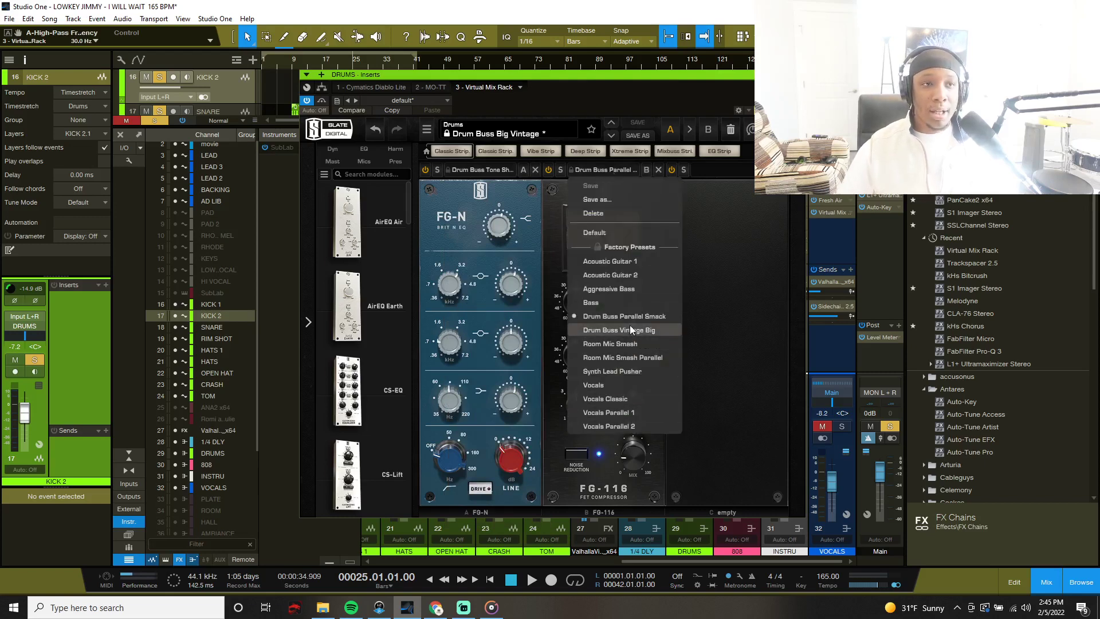
click(699, 307)
click(798, 75)
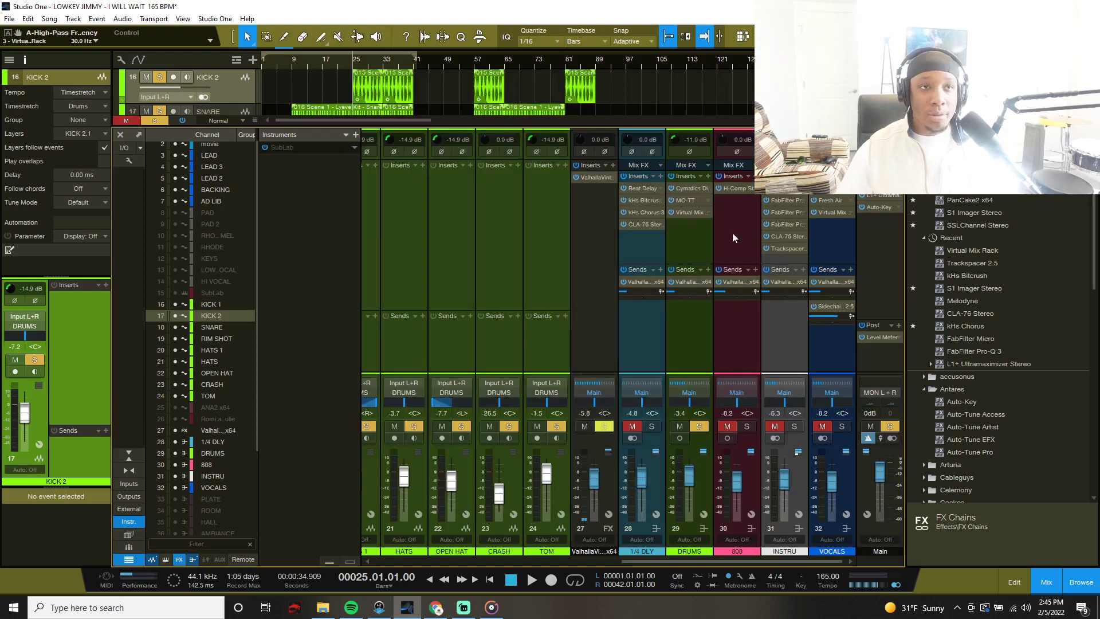
- Enlarge the arrangement area and play the soloed drums from bar 9
drag(596, 128, 596, 317)
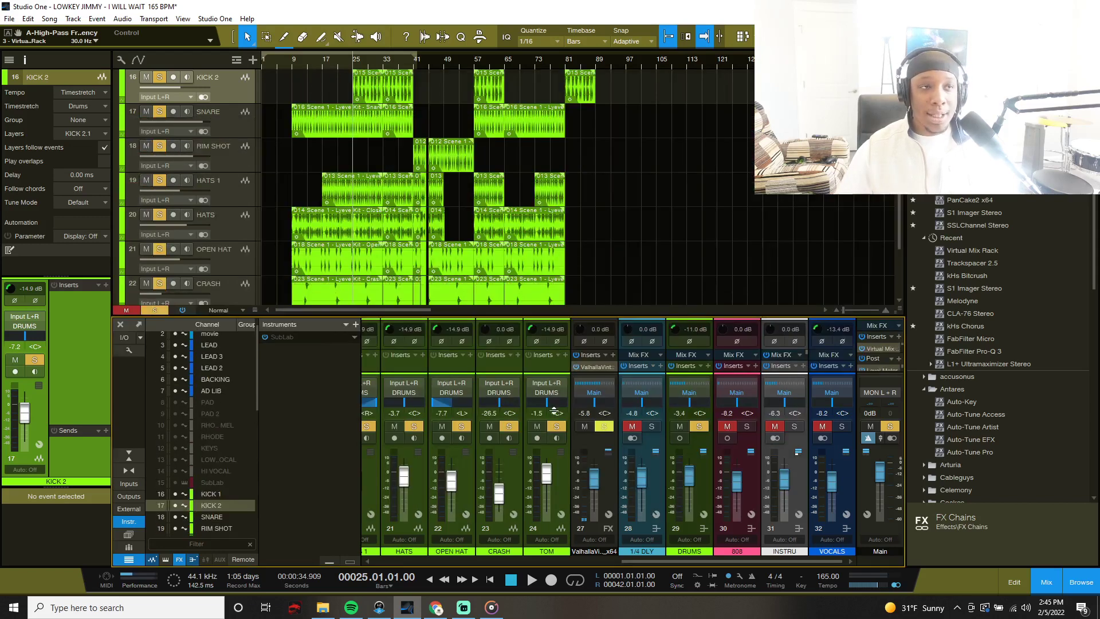
click(294, 63)
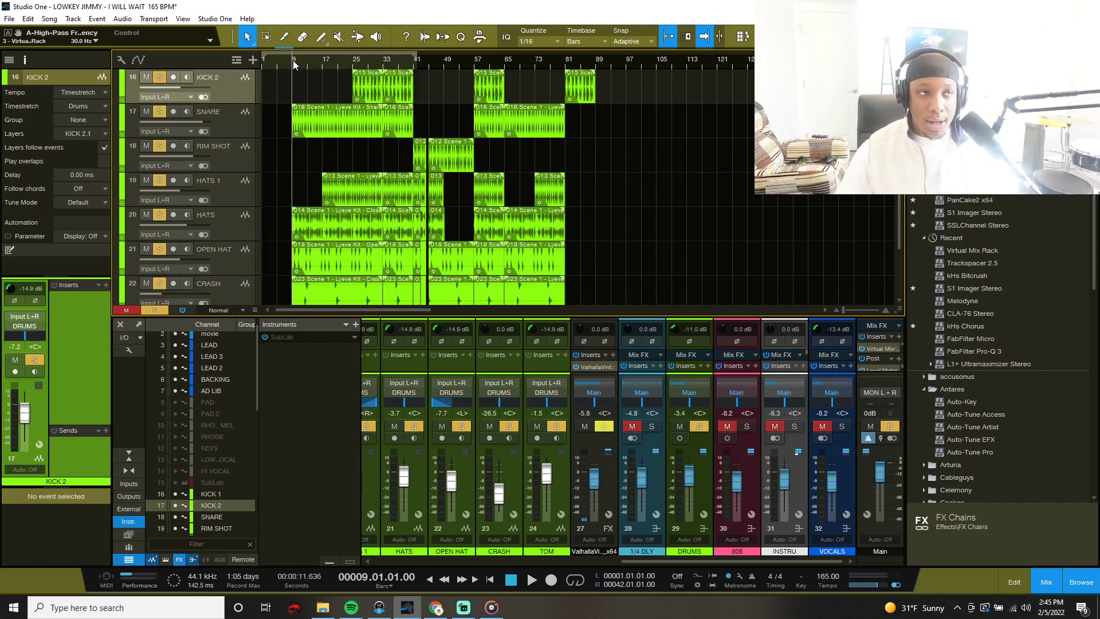
key(space)
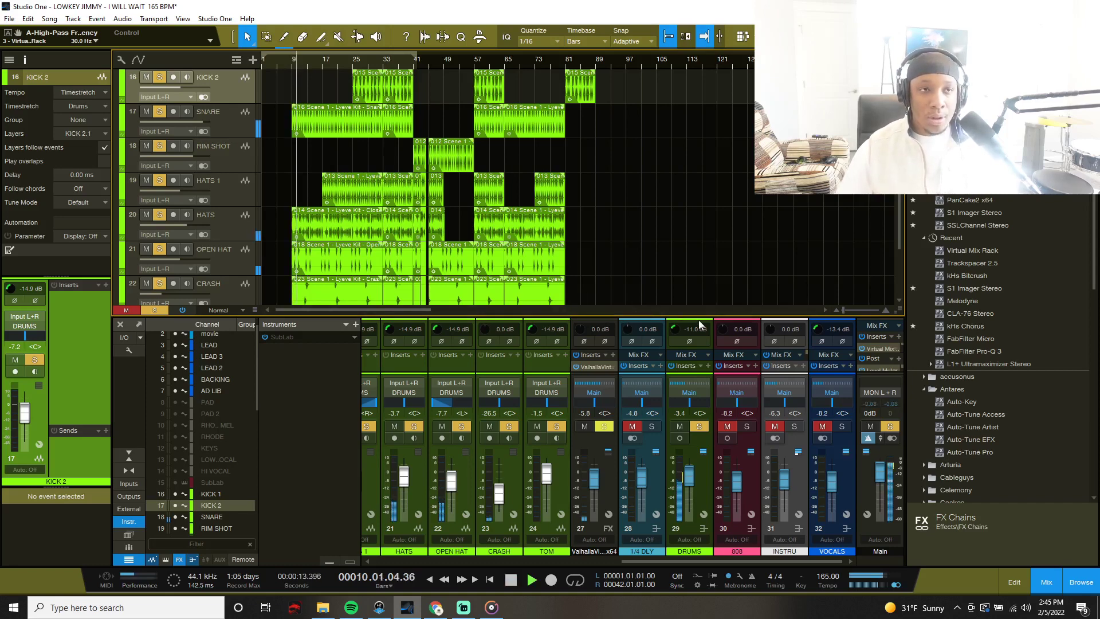
- Enlarge the mixer, raise the DRUMS bus Valhalla reverb send level to -26.0 and stop playback
drag(702, 317, 738, 122)
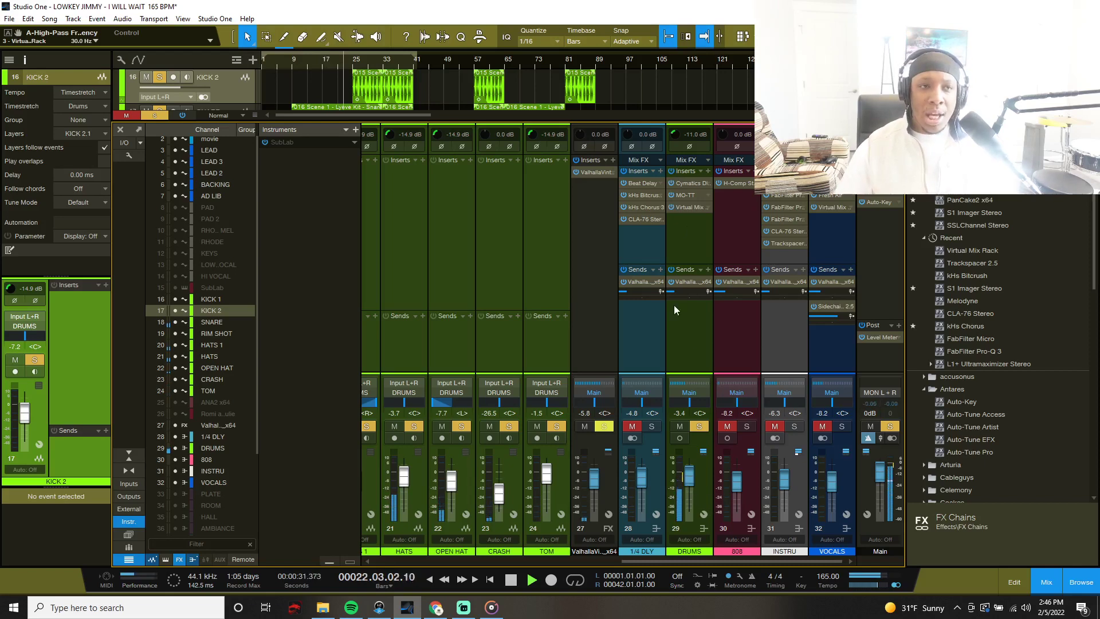
mouse_move(673, 292)
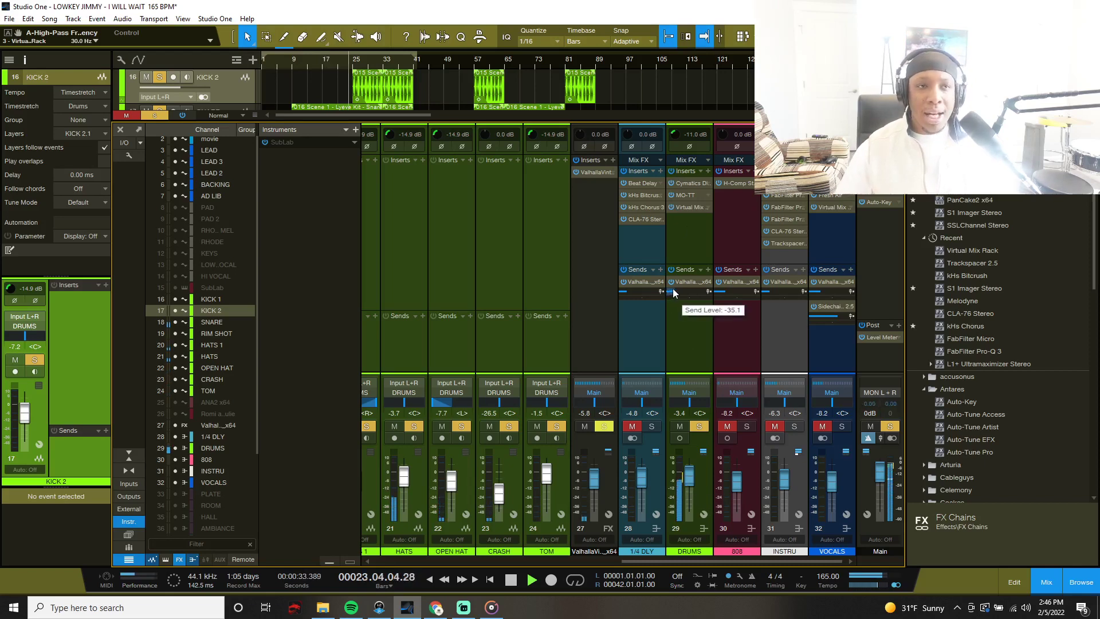
drag(673, 292, 679, 293)
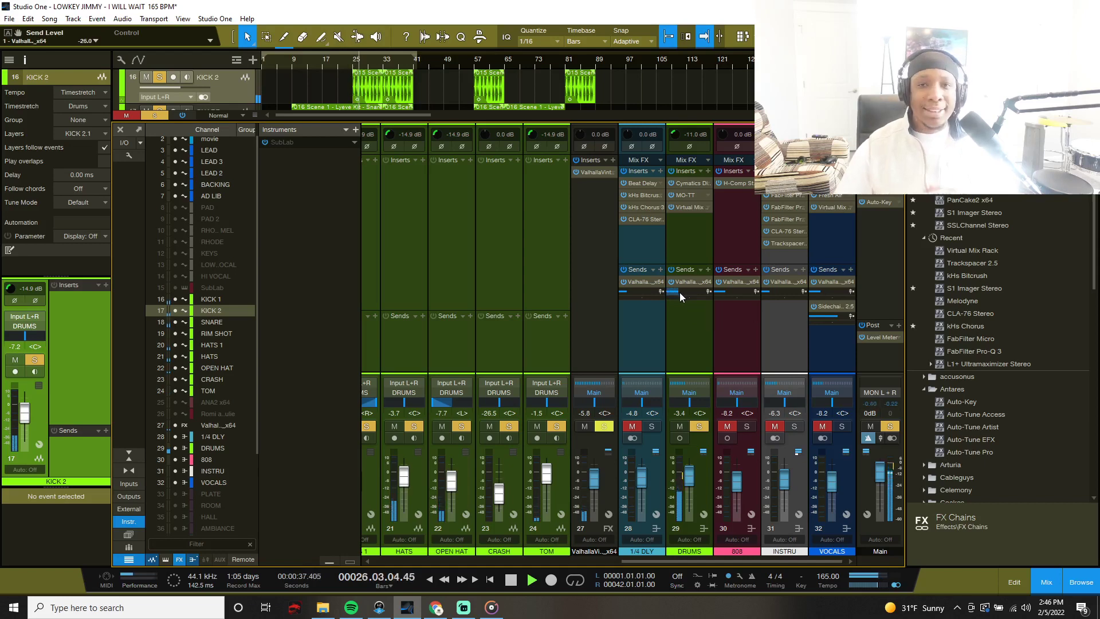
key(space)
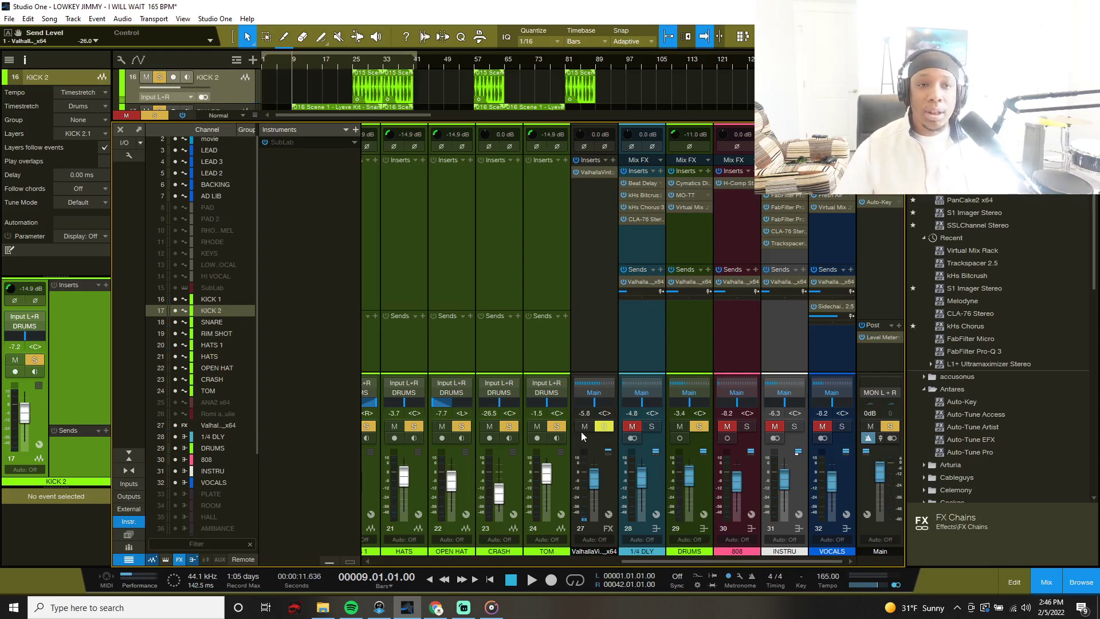
- Turn off all solos and mutes across the song's channels
click(888, 427)
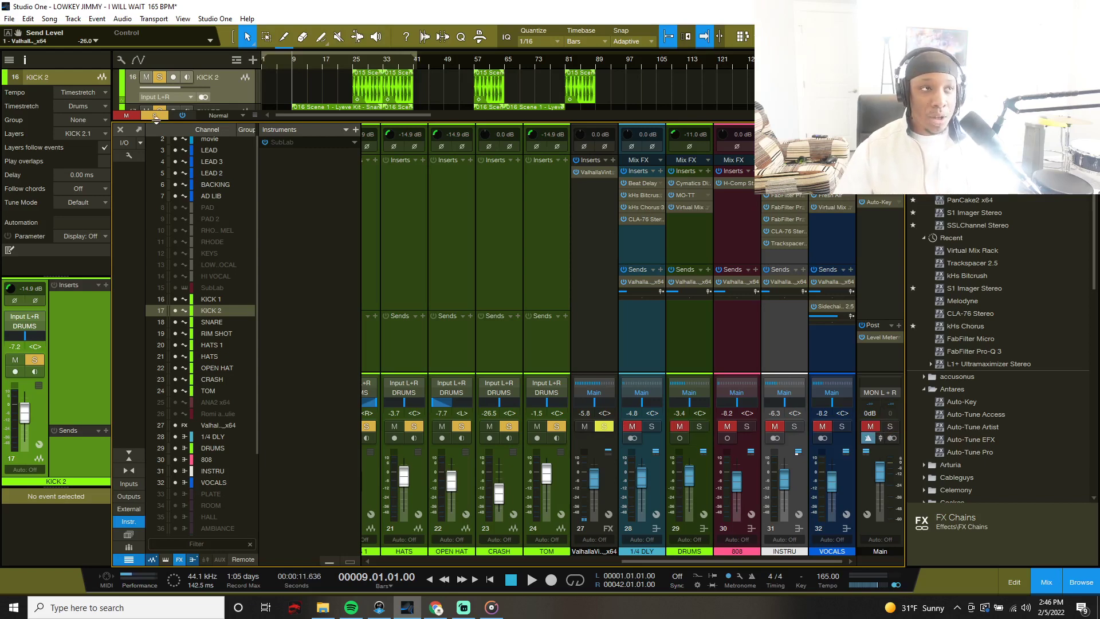
click(155, 116)
click(134, 116)
- Enlarge the arrangement area, play the full mix from bar 9 and stop playback
scroll(303, 90, down, 5)
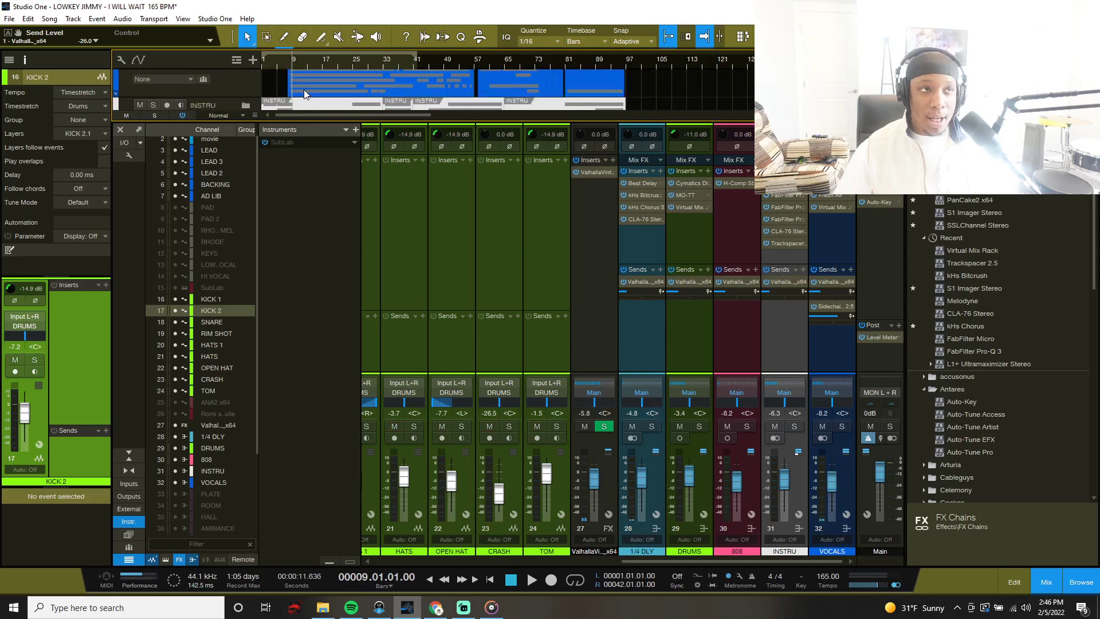
scroll(304, 89, up, 6)
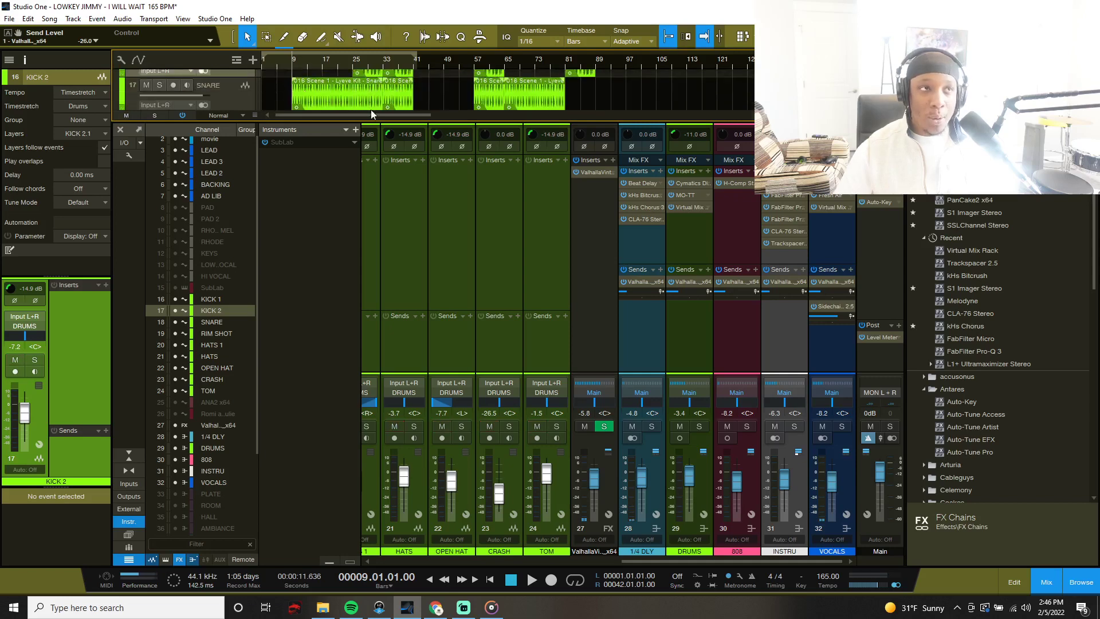
drag(377, 119, 386, 299)
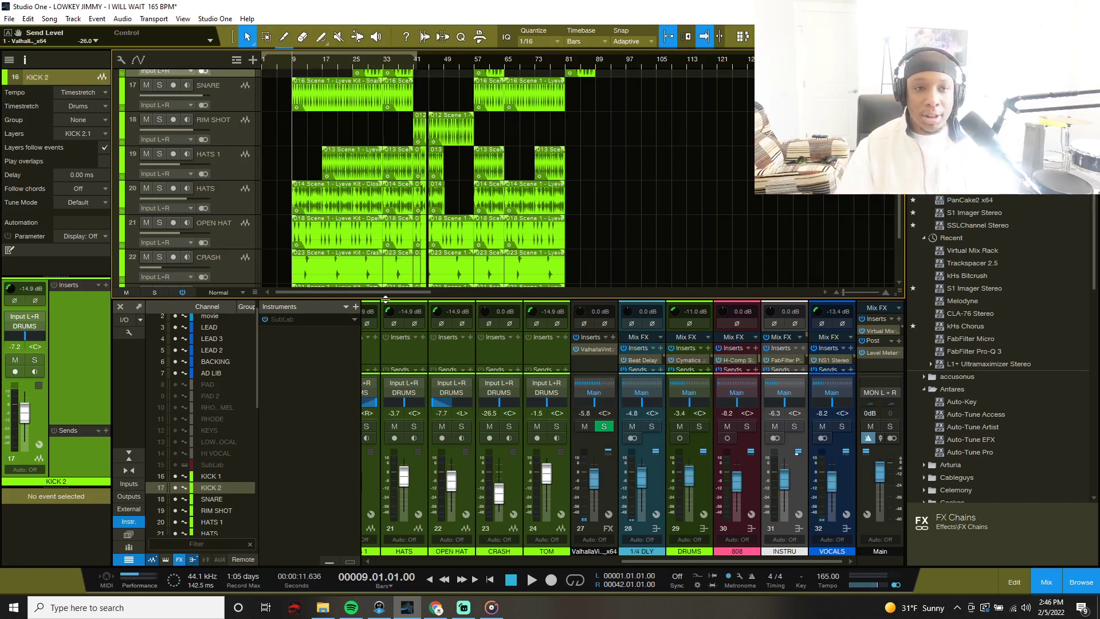
key(space)
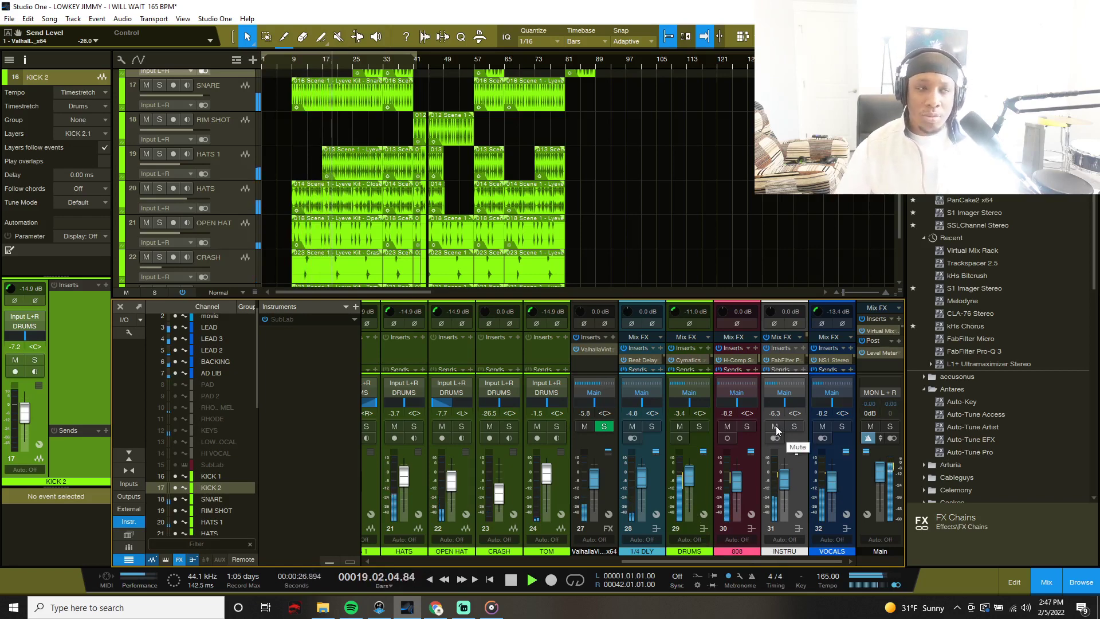
key(space)
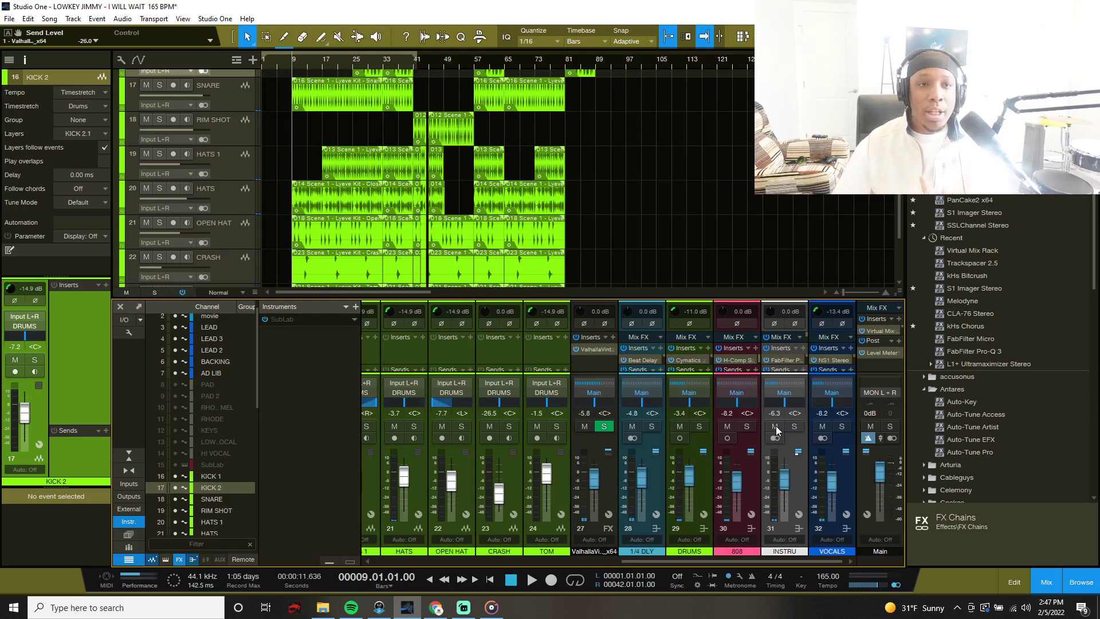
- Mute the VOCALS and INSTRU buses and play the drums with the 808 from around bar 17
click(821, 427)
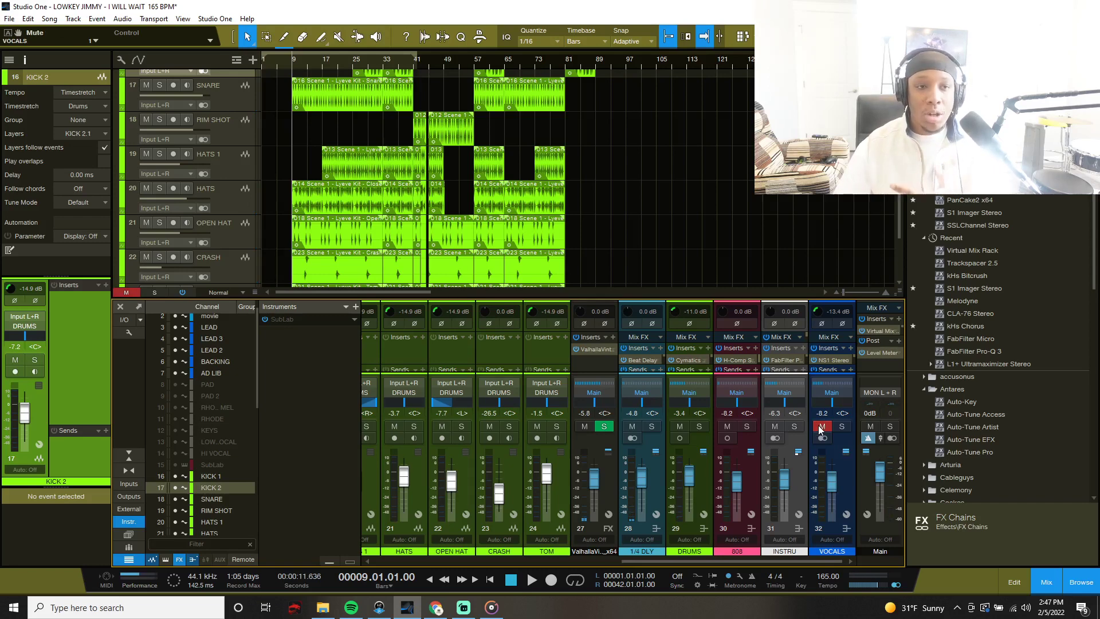
click(774, 426)
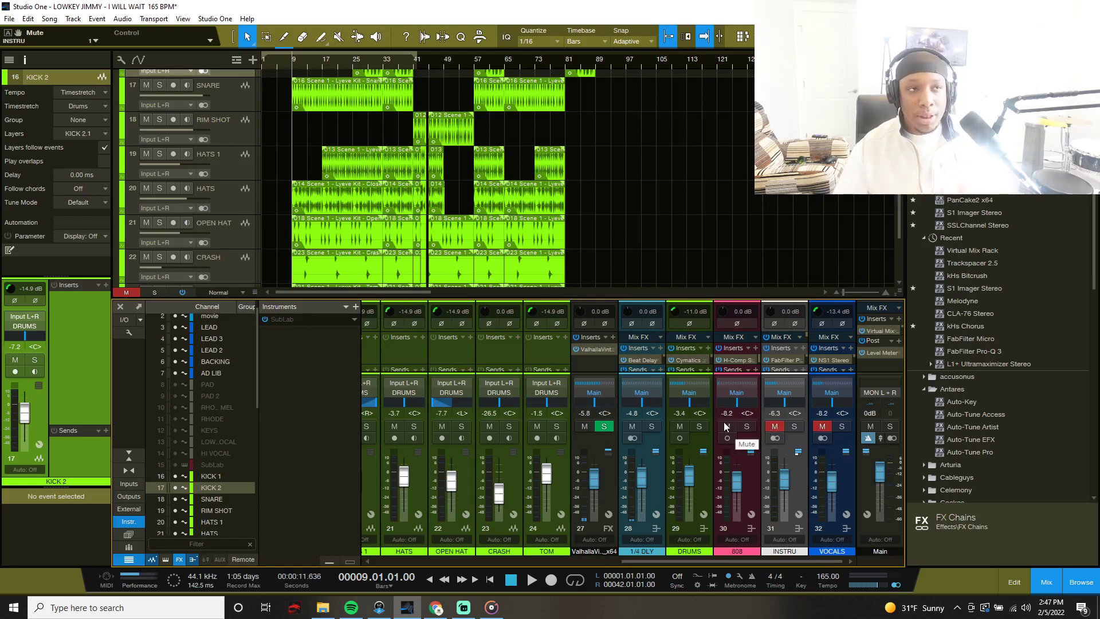
scroll(458, 172, down, 3)
scroll(457, 185, down, 2)
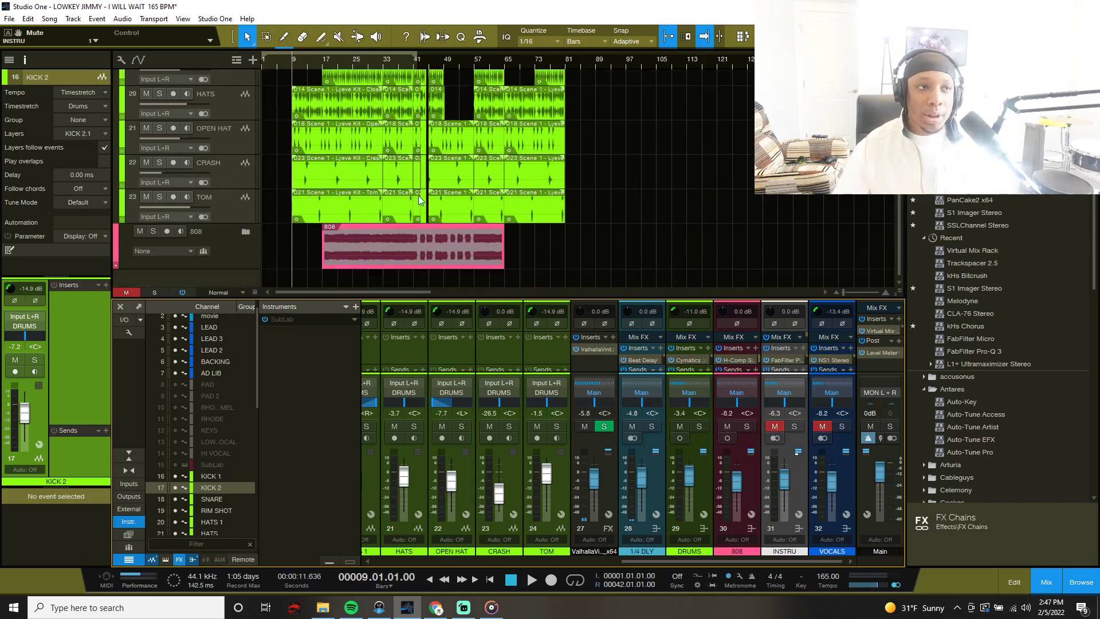
click(320, 61)
key(space)
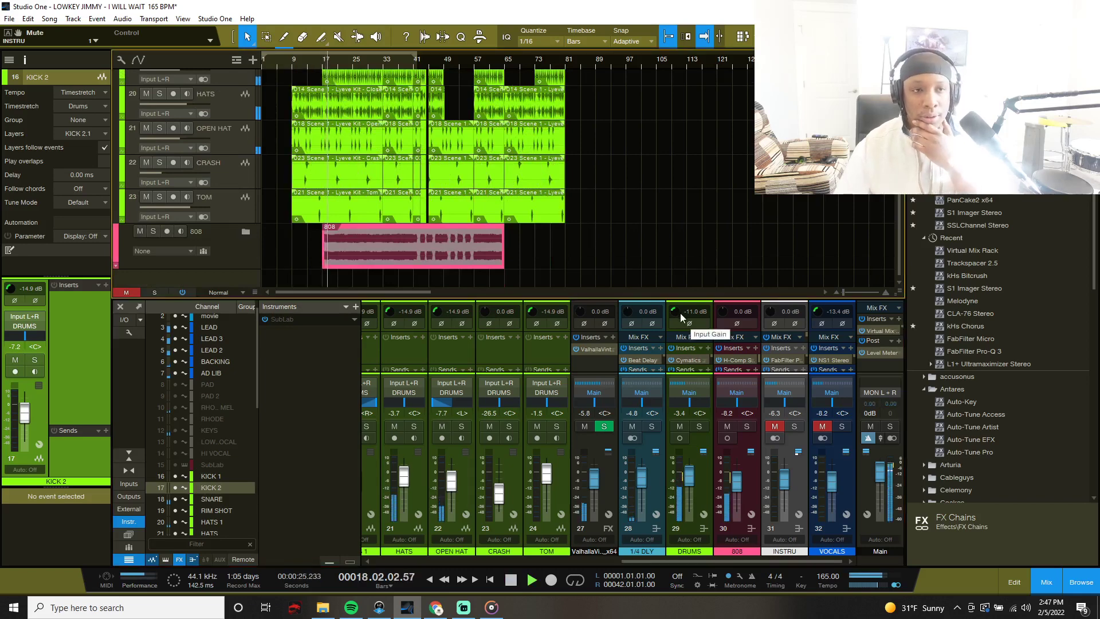
- Mute the Valhalla reverb and 1/4 DLY channels while the drums and 808 play, and stop playback
click(590, 426)
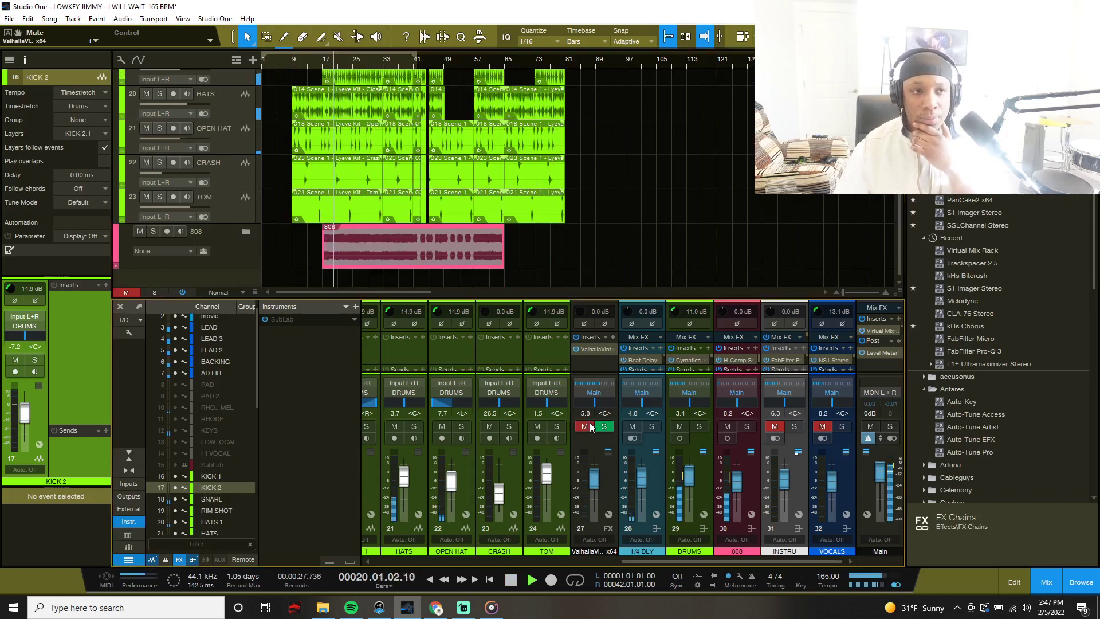
click(633, 427)
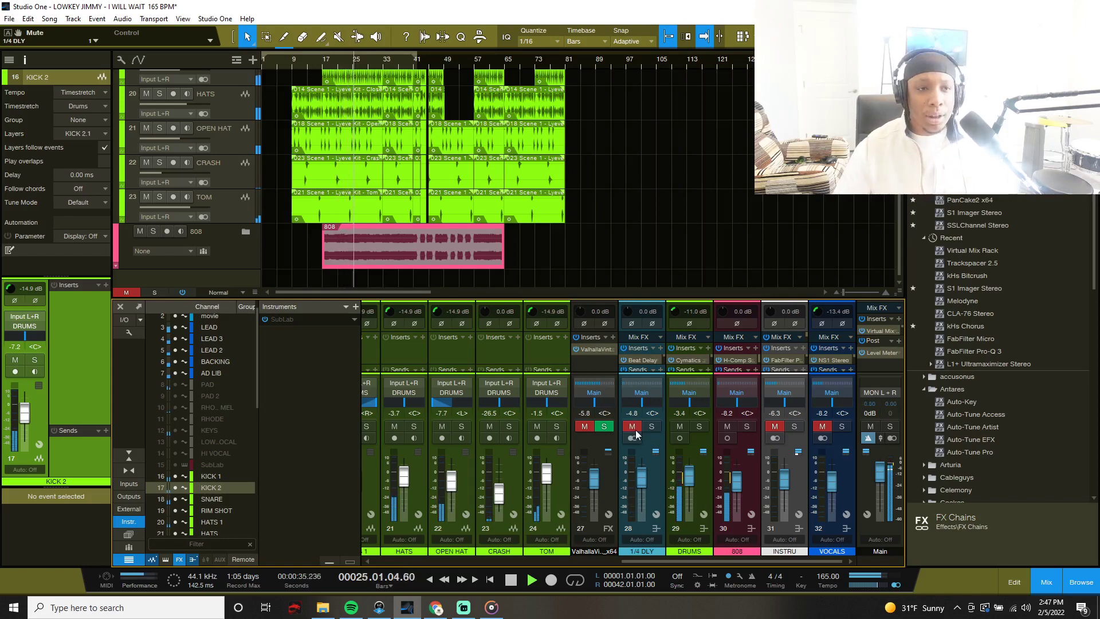
key(space)
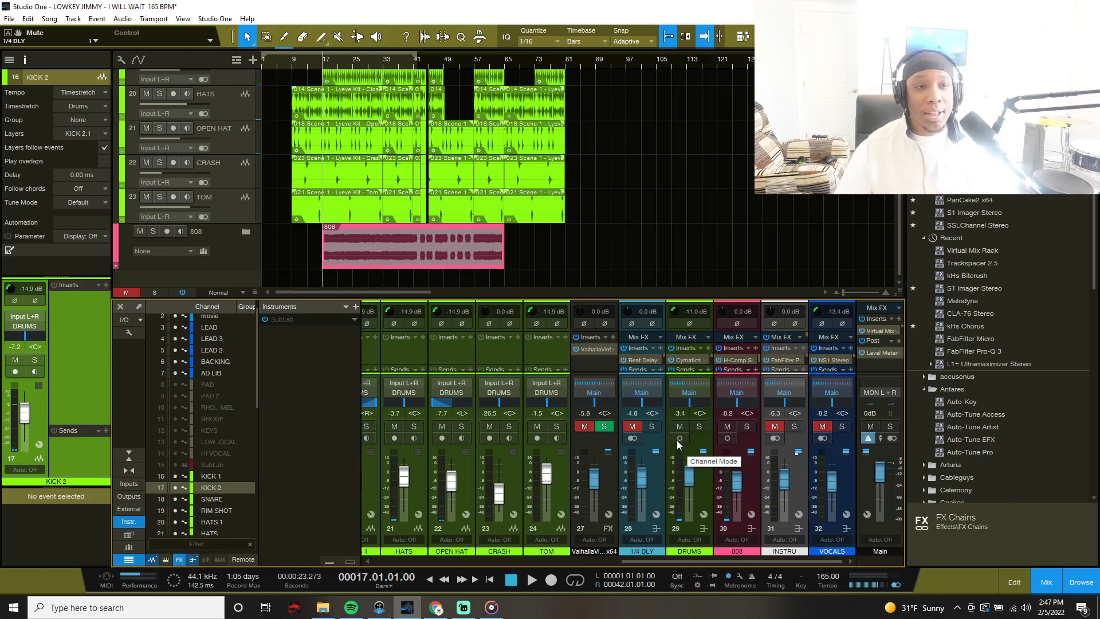
- Mute the 808 bus, unmute the VOCALS bus, play the drums with the vocals from bar 17 and stop playback
click(727, 427)
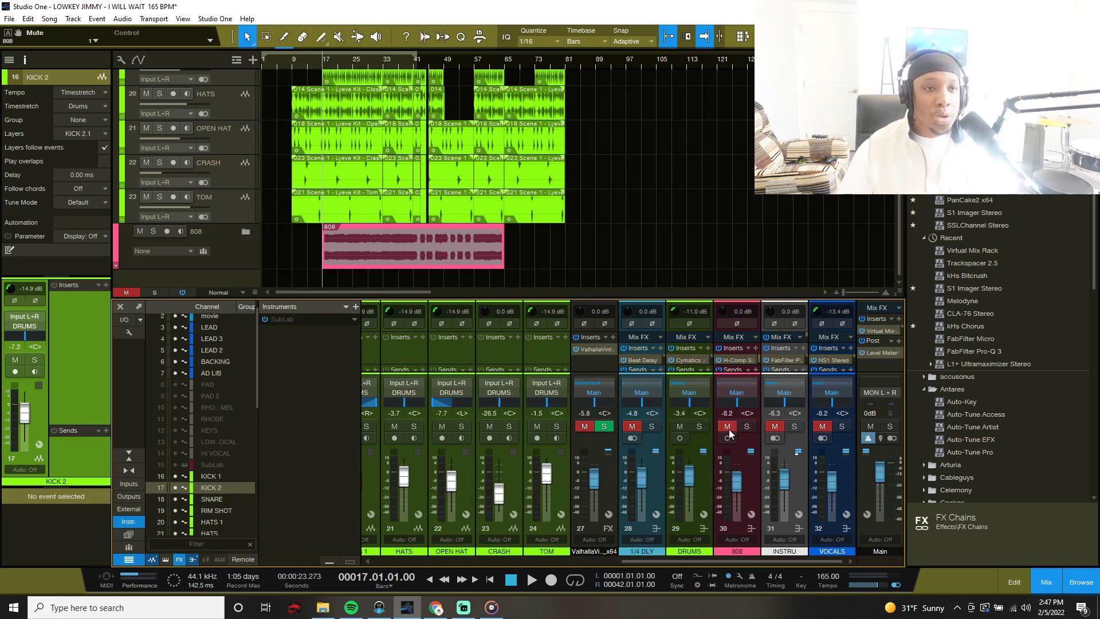
click(823, 427)
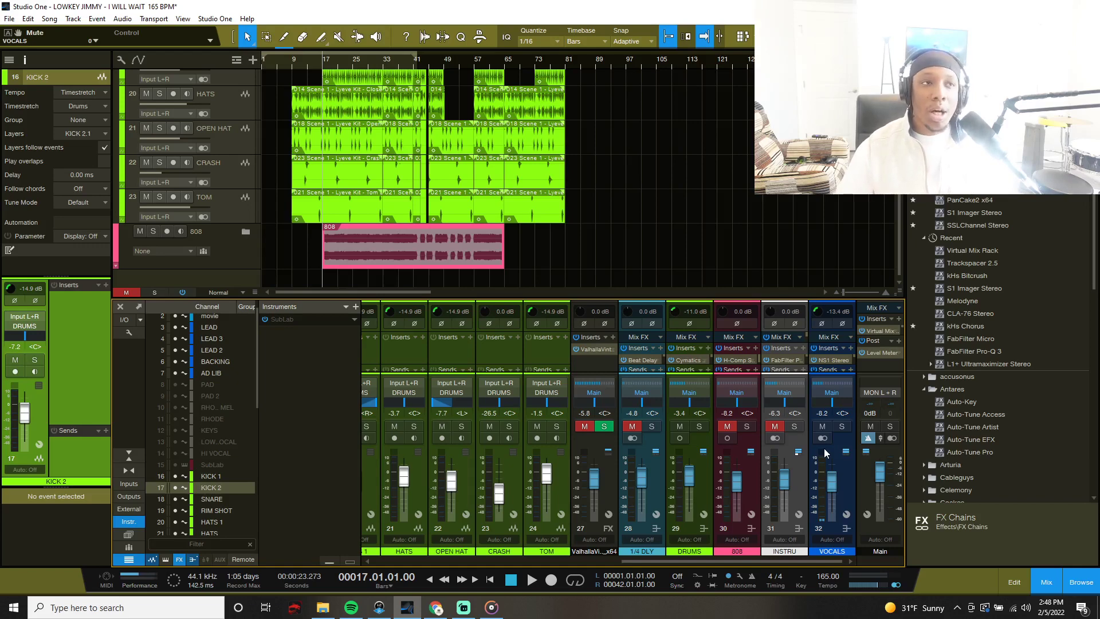
key(space)
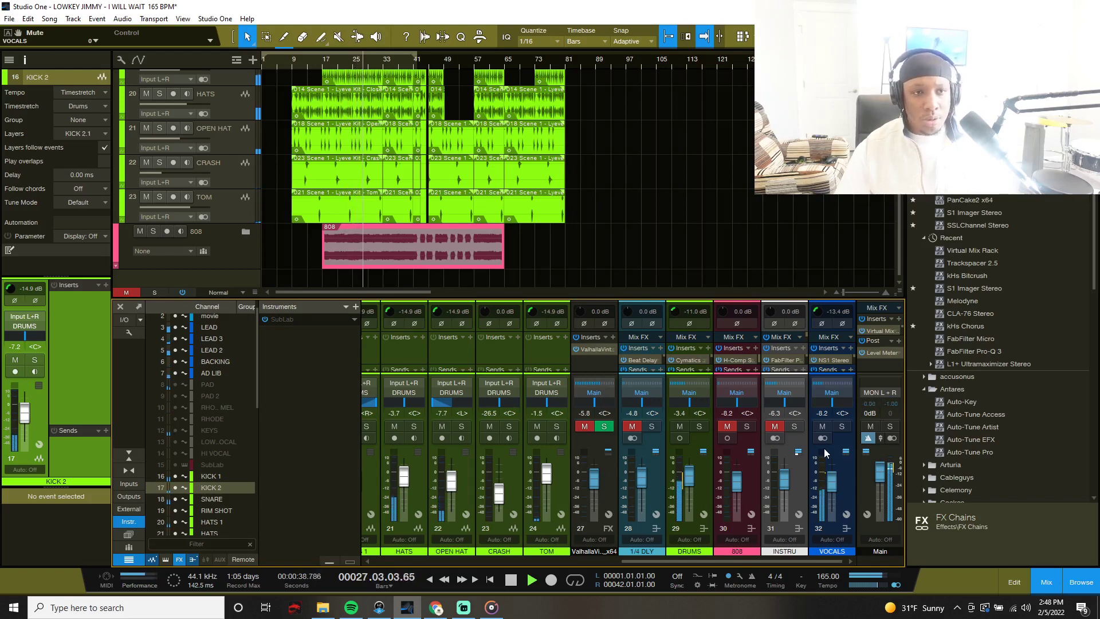
key(space)
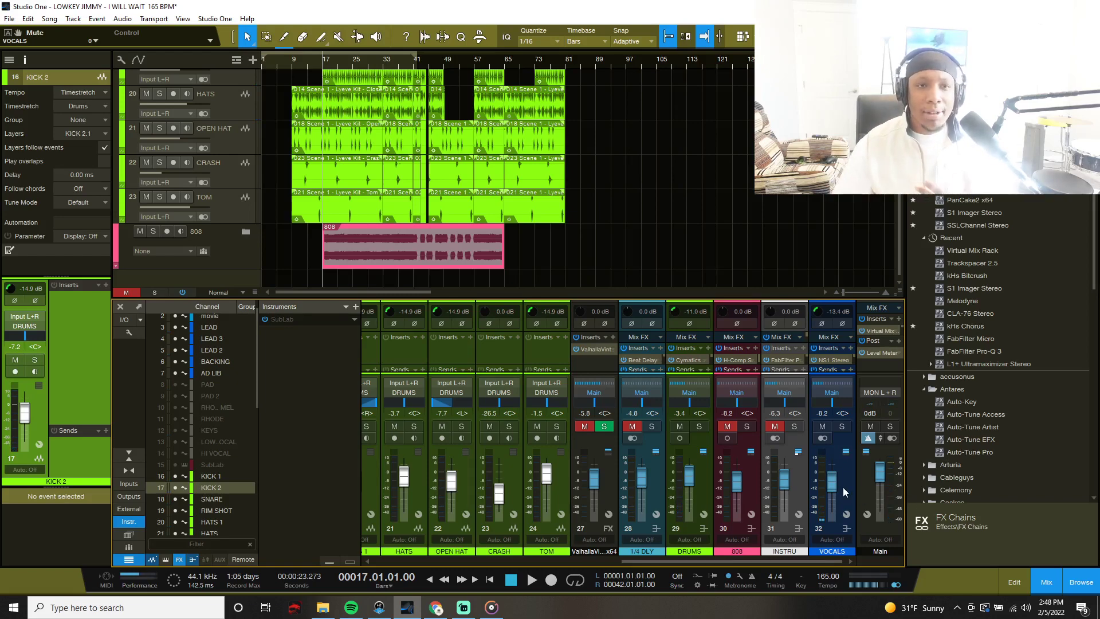
- Clear all mutes across the song's channels, play the full mix from bar 17 and stop playback
click(794, 426)
click(134, 294)
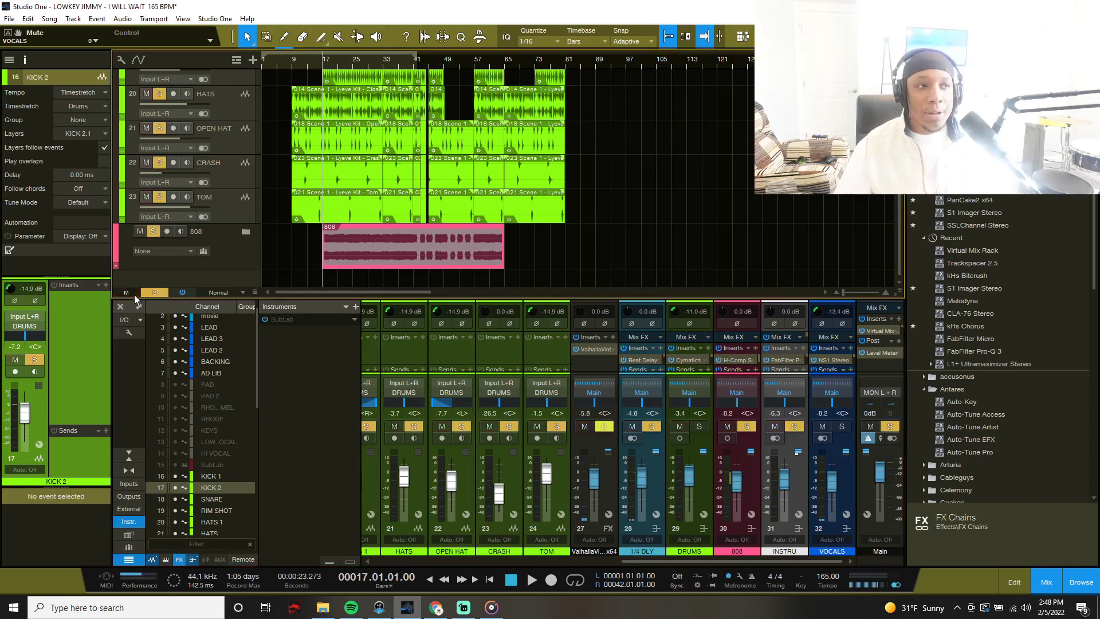
key(space)
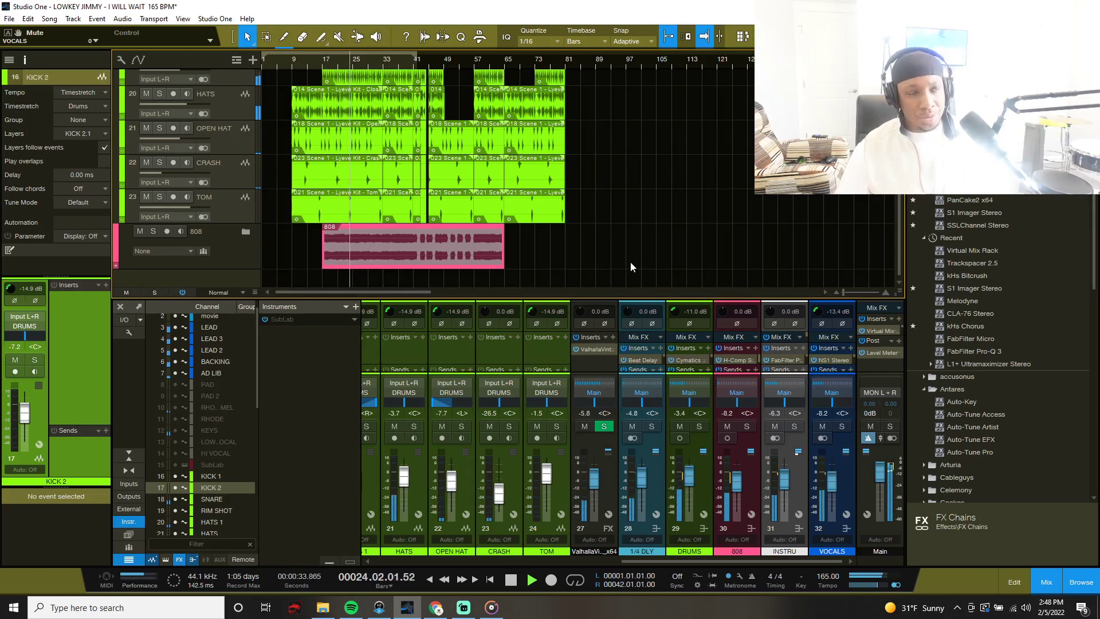
key(space)
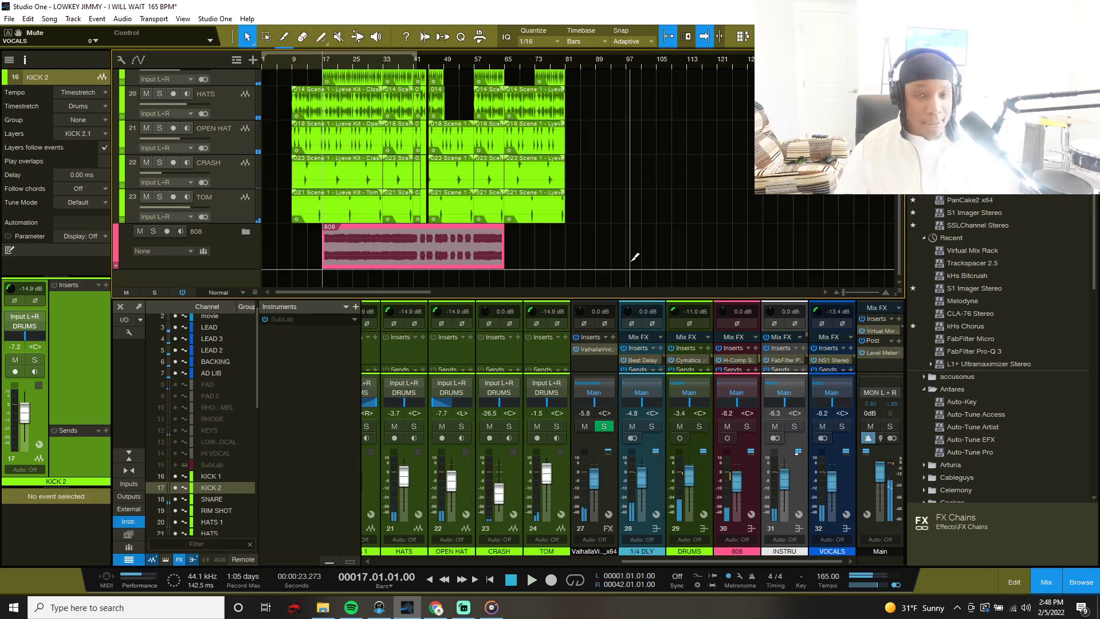
- Save the song and collapse the DRUMS folder track in the arrangement
key(ctrl+s)
scroll(630, 267, up, 1)
scroll(630, 262, up, 7)
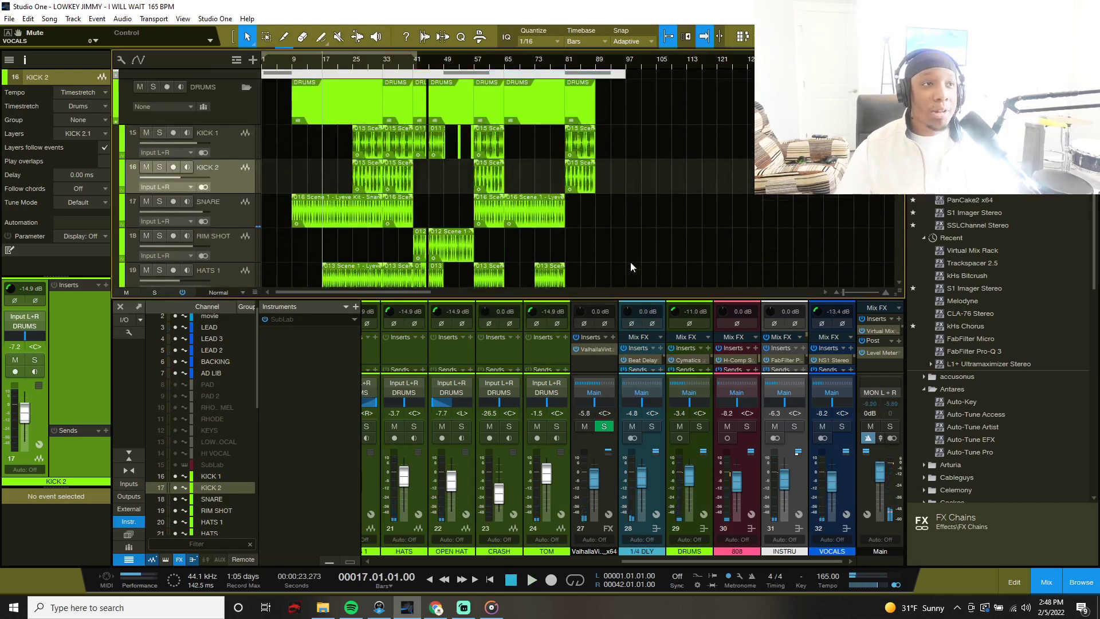
click(248, 154)
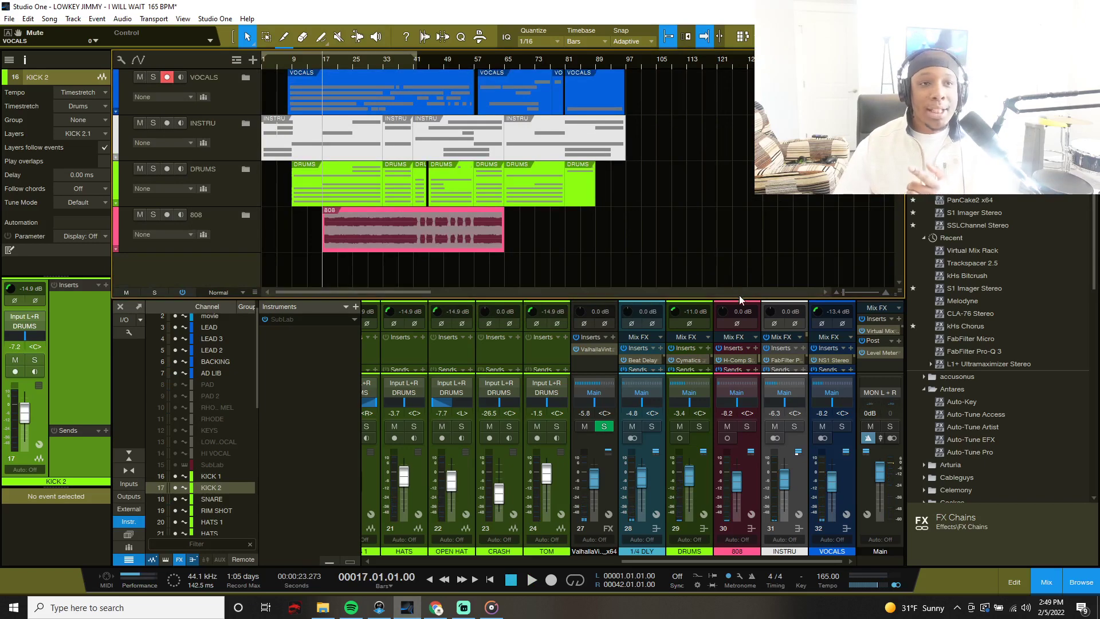
- Enlarge the mixer and compare the inserts on the individual drum channels with those on the buses
drag(739, 296, 739, 142)
drag(814, 127, 813, 151)
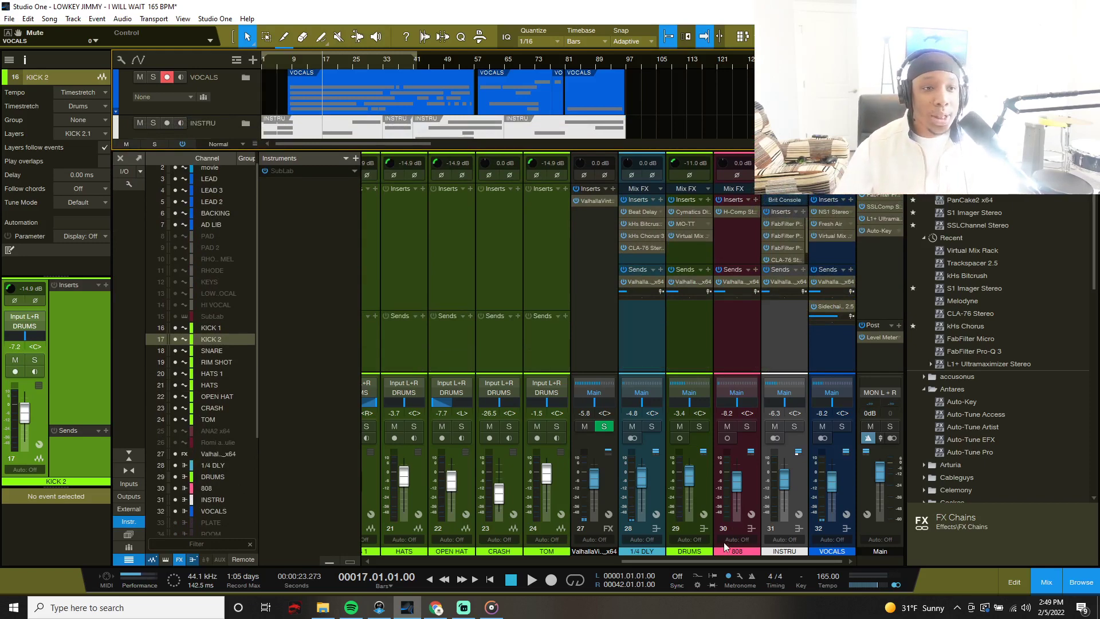
drag(719, 559, 603, 562)
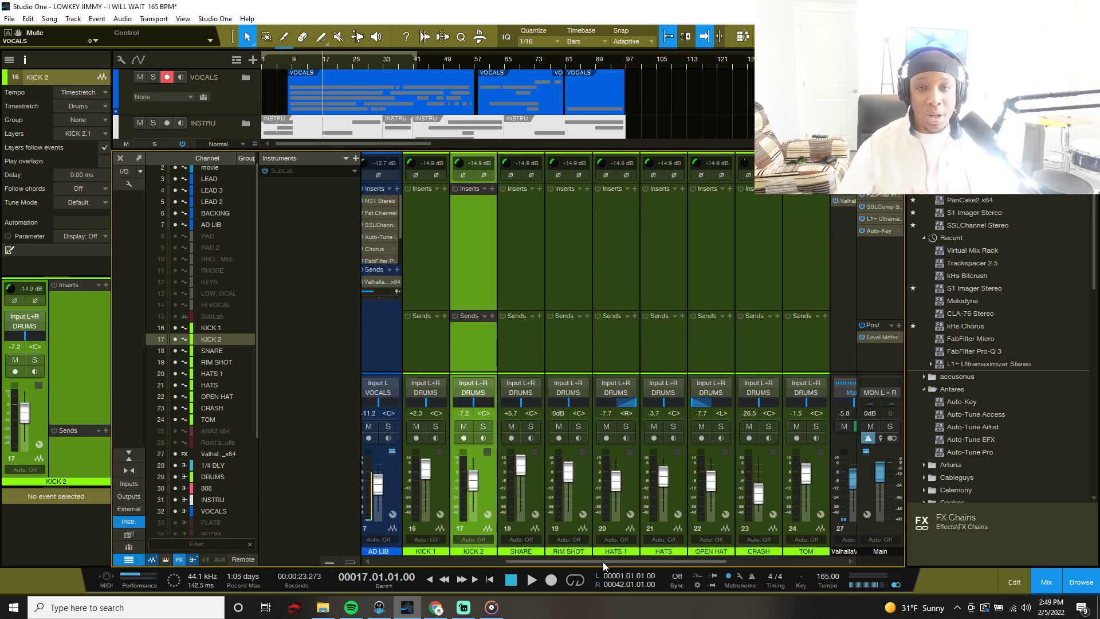
drag(602, 562, 745, 563)
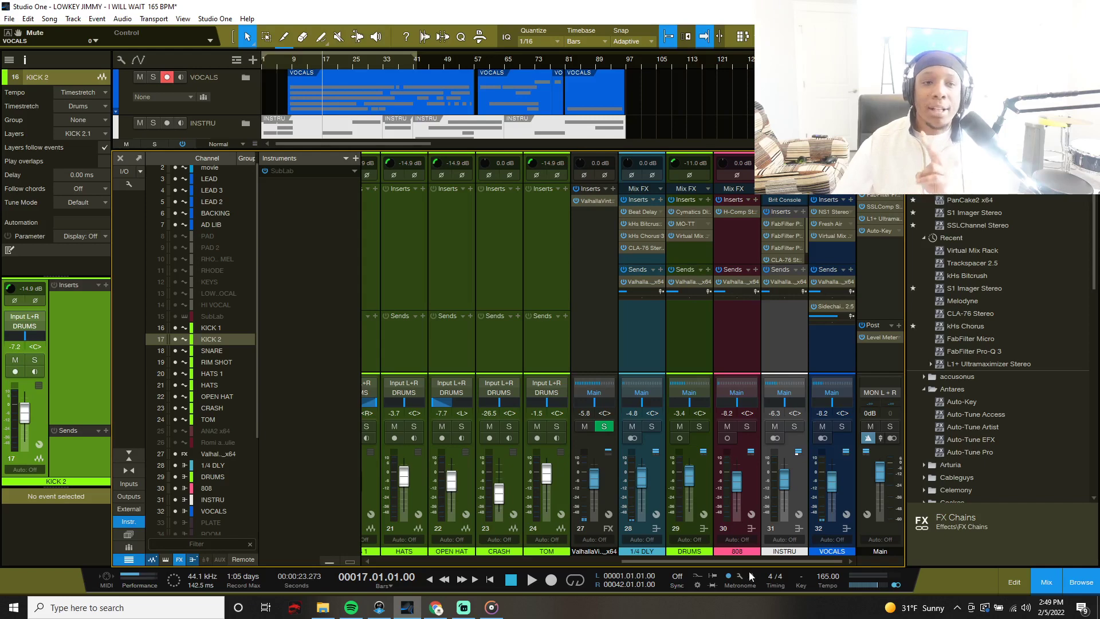
drag(751, 565, 640, 553)
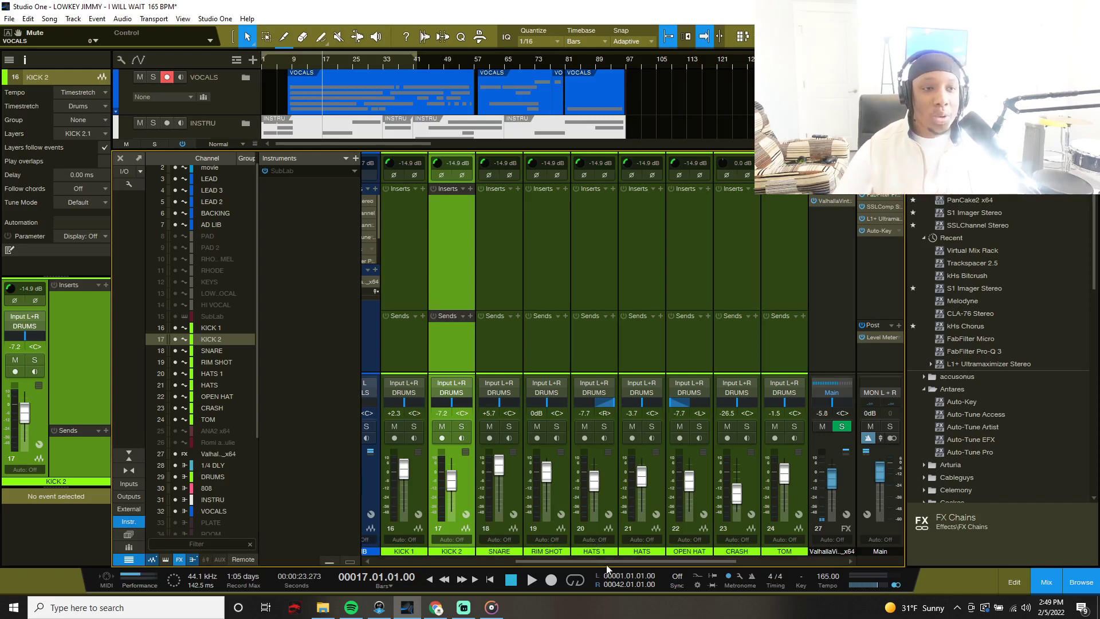
drag(608, 561, 774, 554)
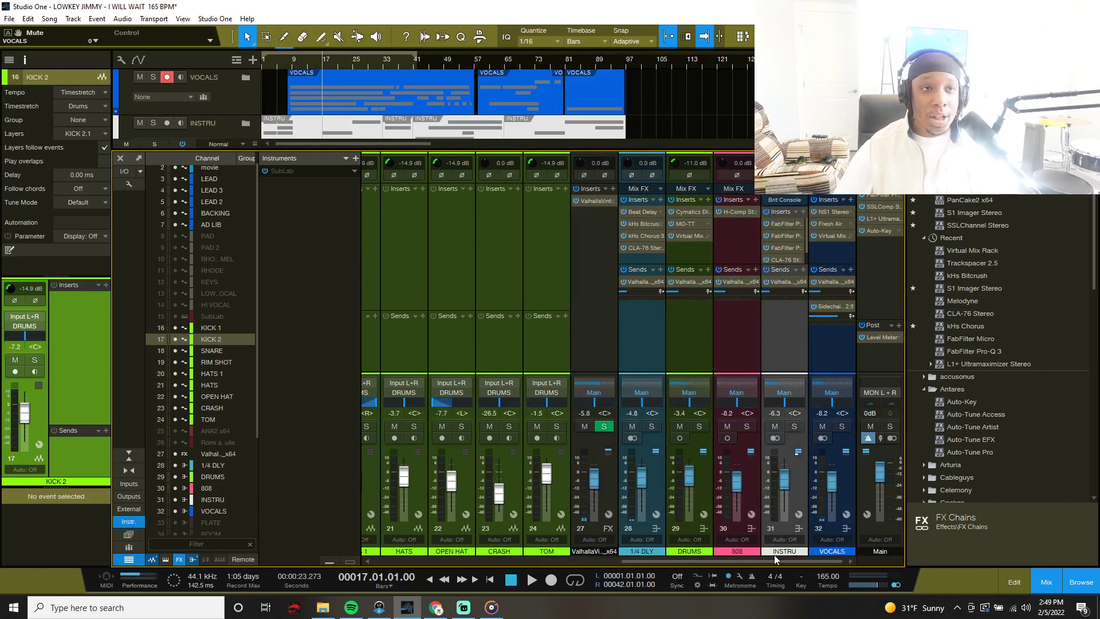
- Review the DRUMS bus inserts one after another: Cymatics Diablo Lite, MO-TT and Virtual Mix Rack
click(690, 210)
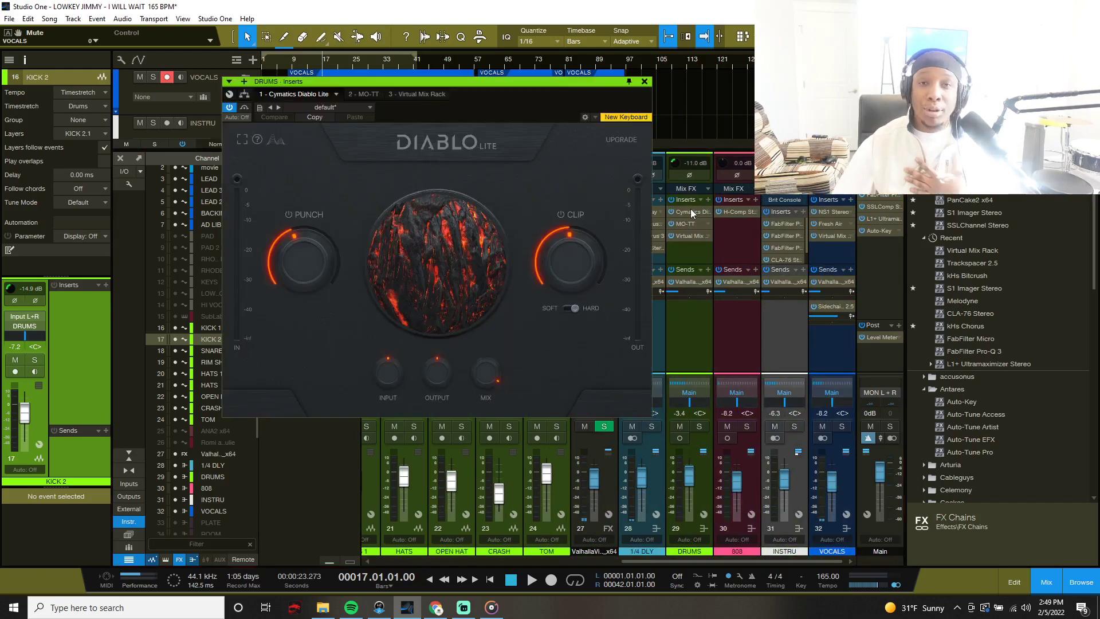
click(692, 222)
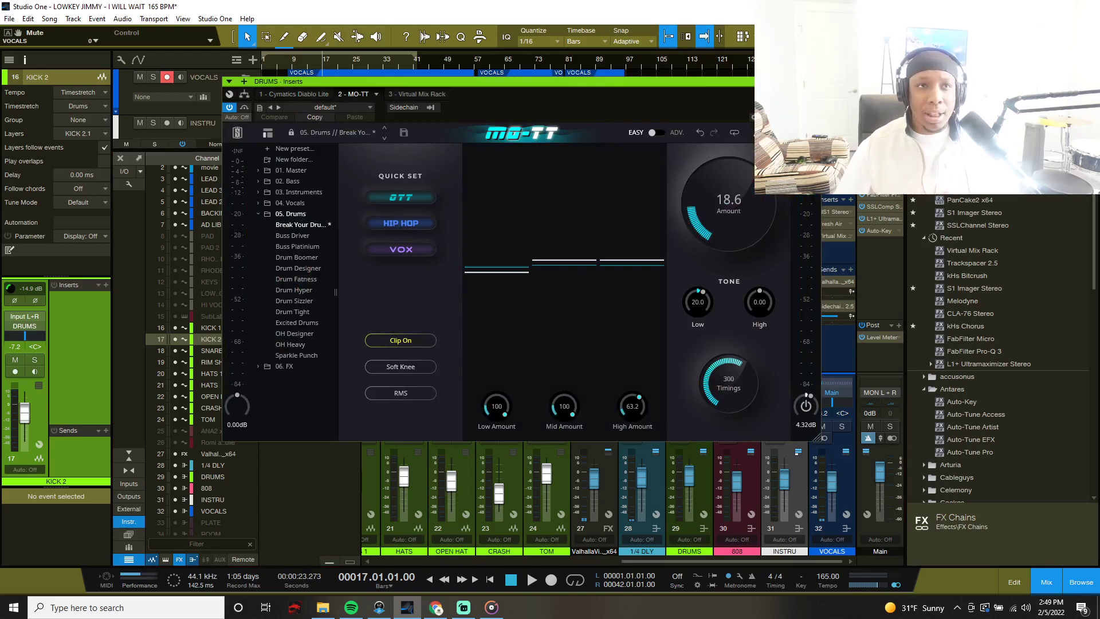
click(814, 82)
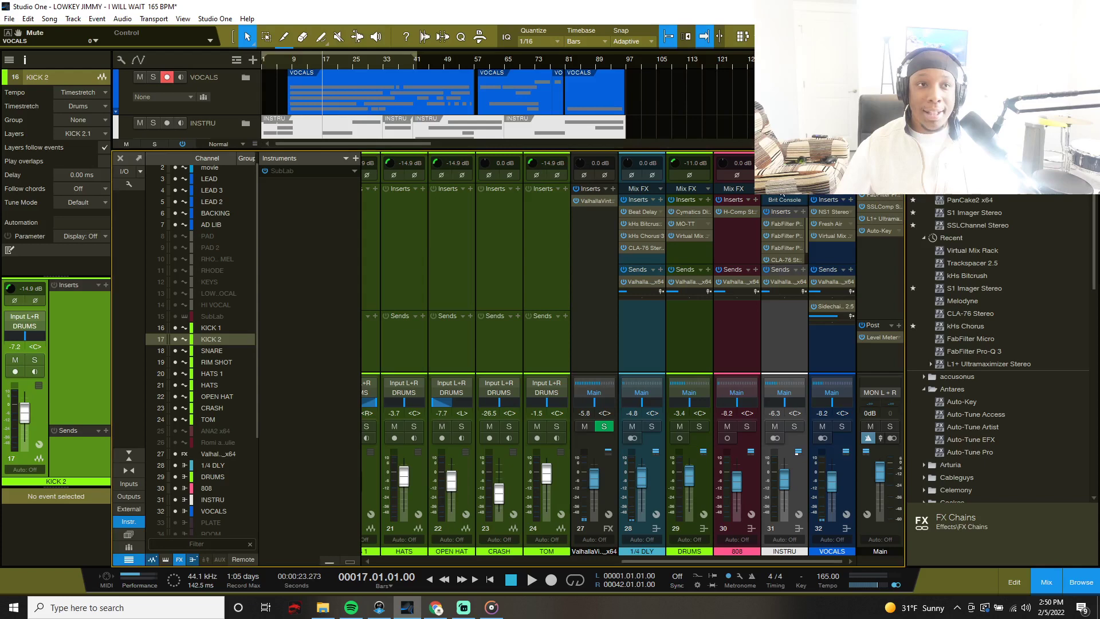
double_click(692, 236)
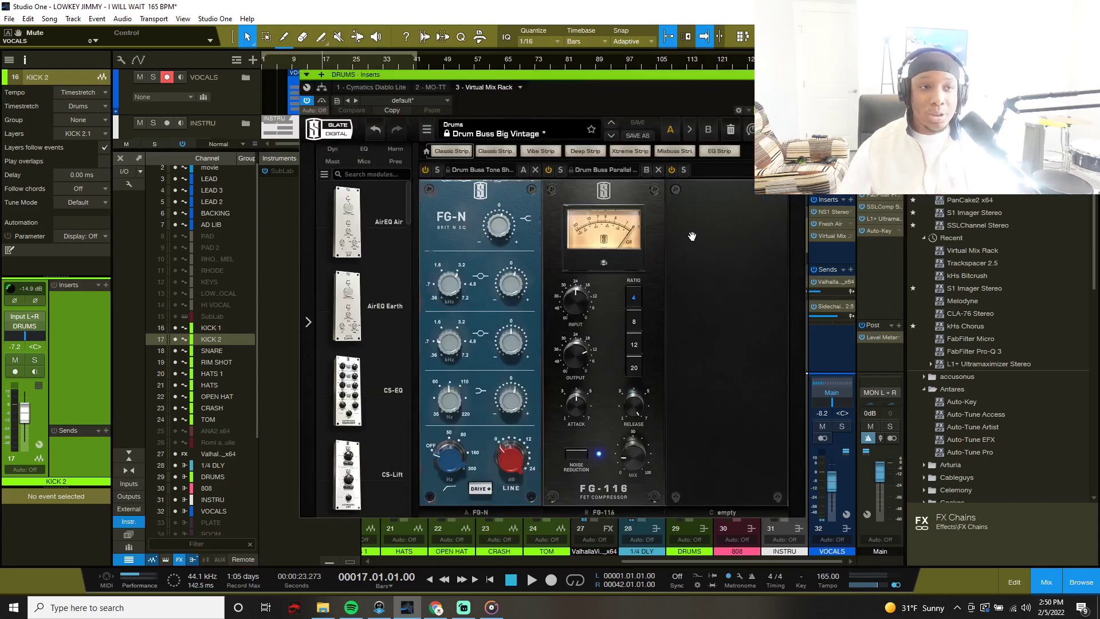